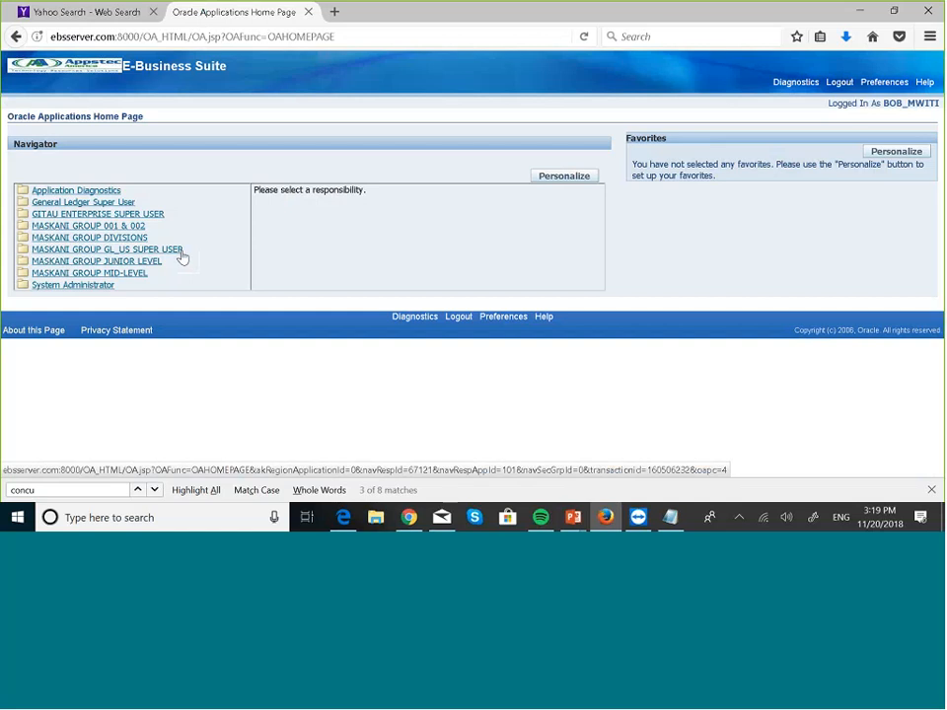
- Open the financial report definition form under Reports : Define for the MASKANI GROUP GL_US SUPER USER responsibility
left_click(181, 257)
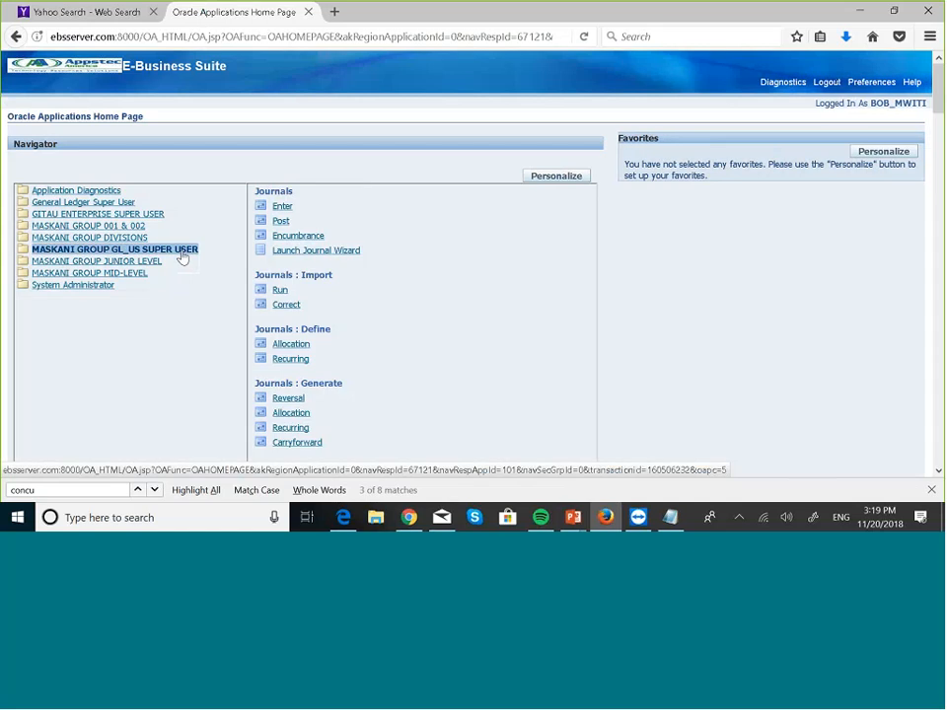
scroll(427, 302, "down", 9)
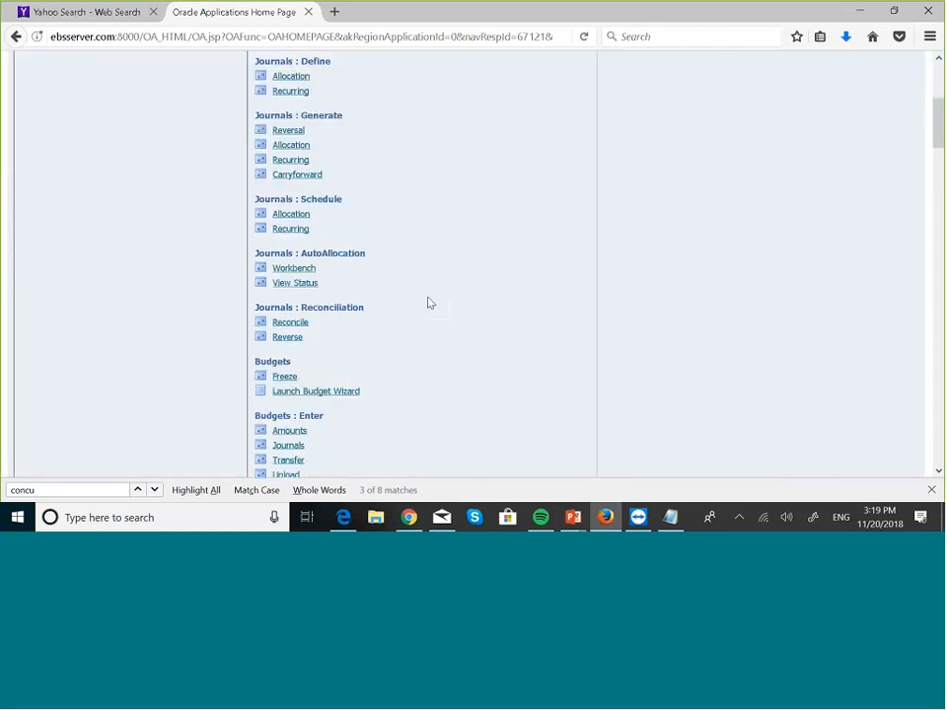
scroll(467, 266, "down", 8)
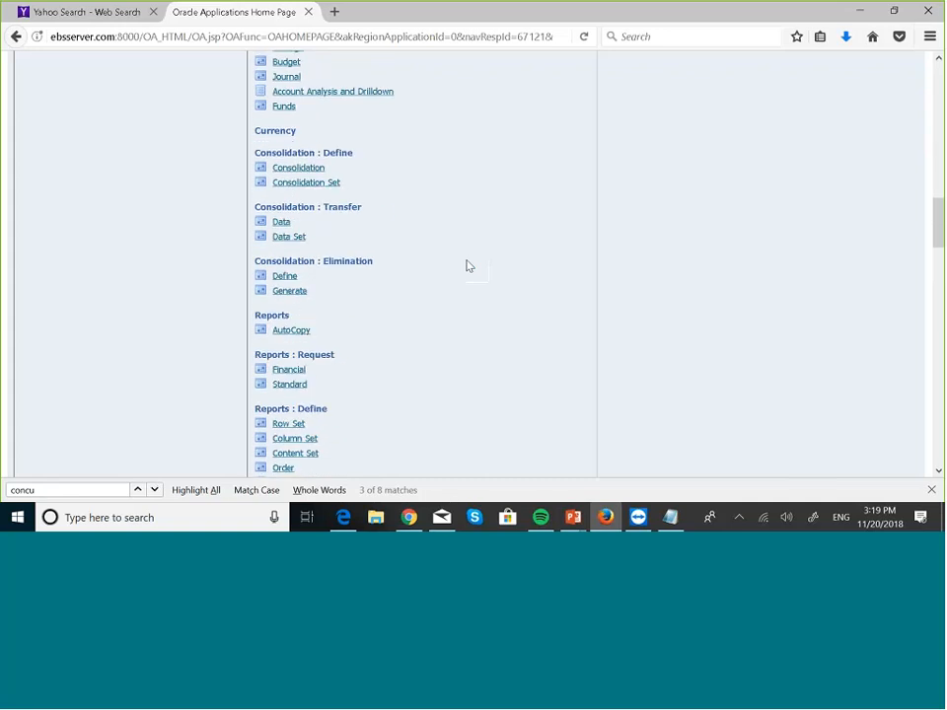
scroll(468, 266, "down", 4)
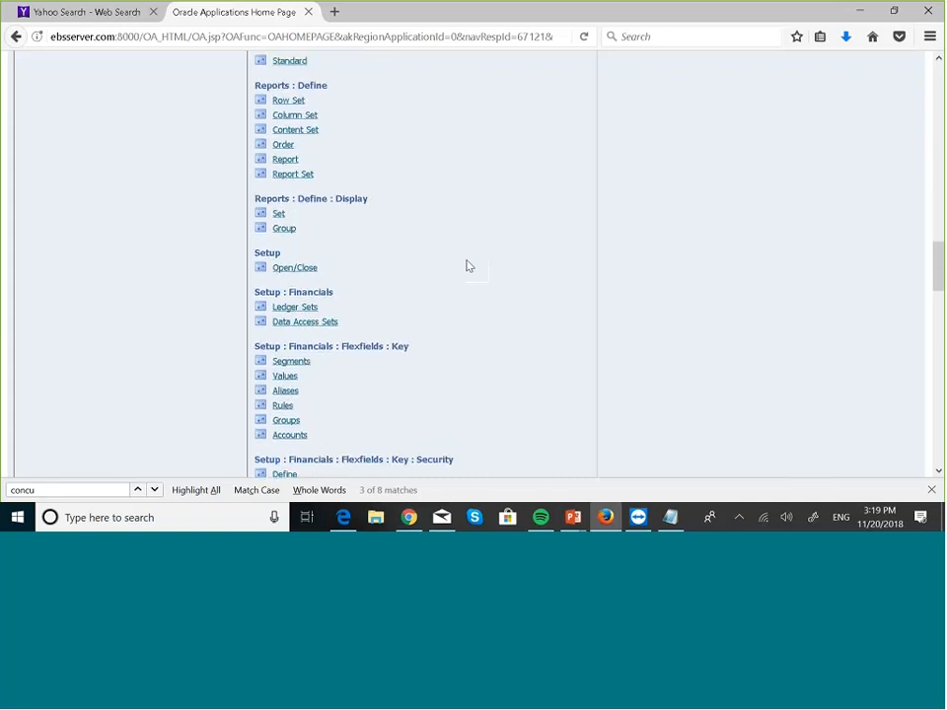
scroll(468, 266, "up", 1)
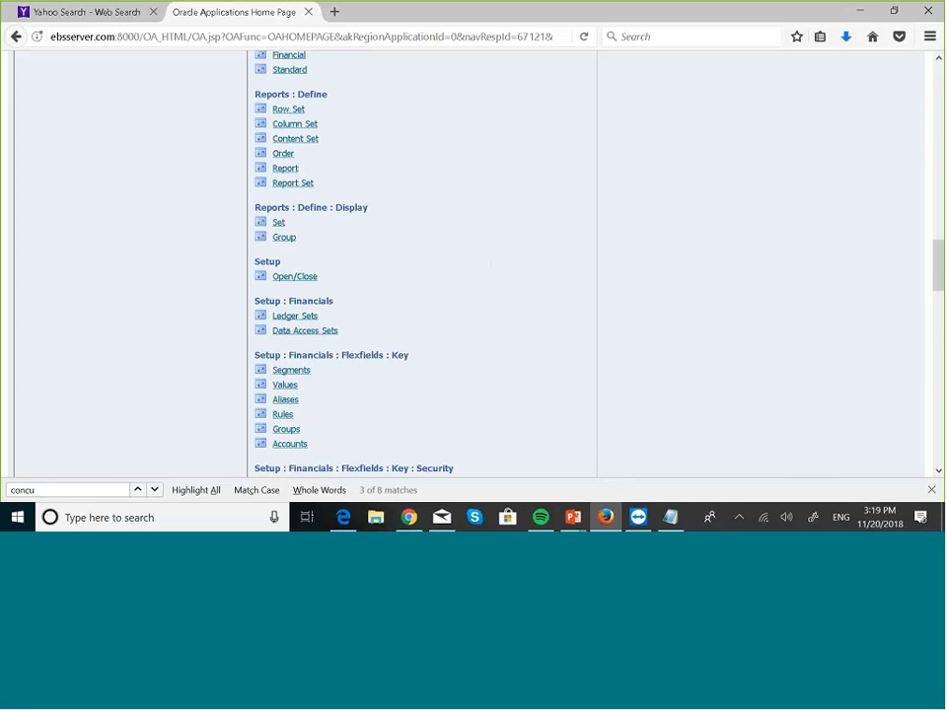
left_click(285, 170)
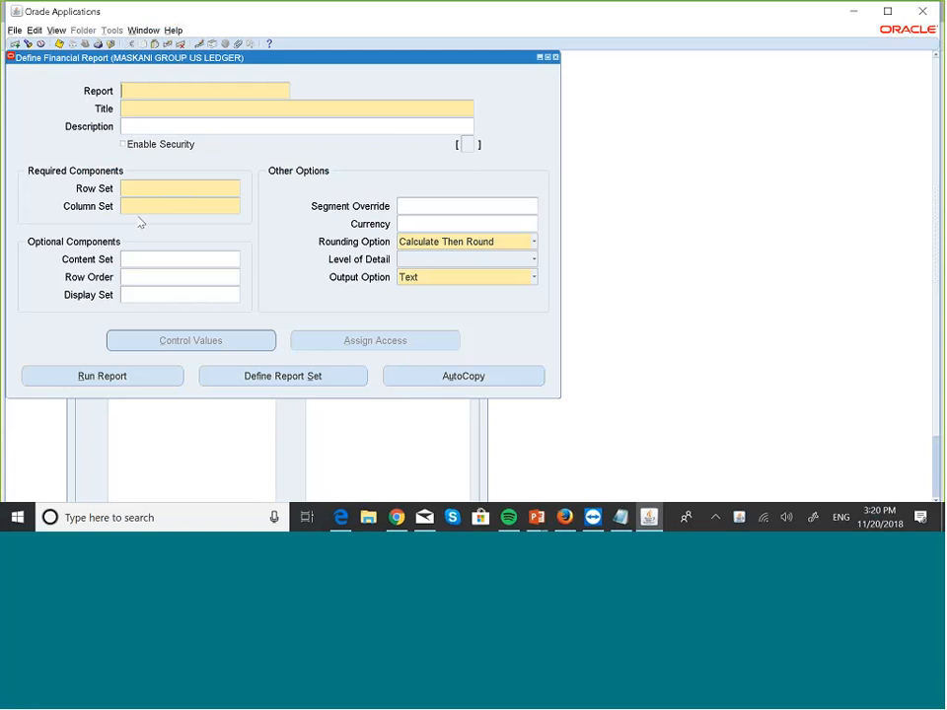
- Query the existing financial report definitions whose report name matches MASKA%
key("F11")
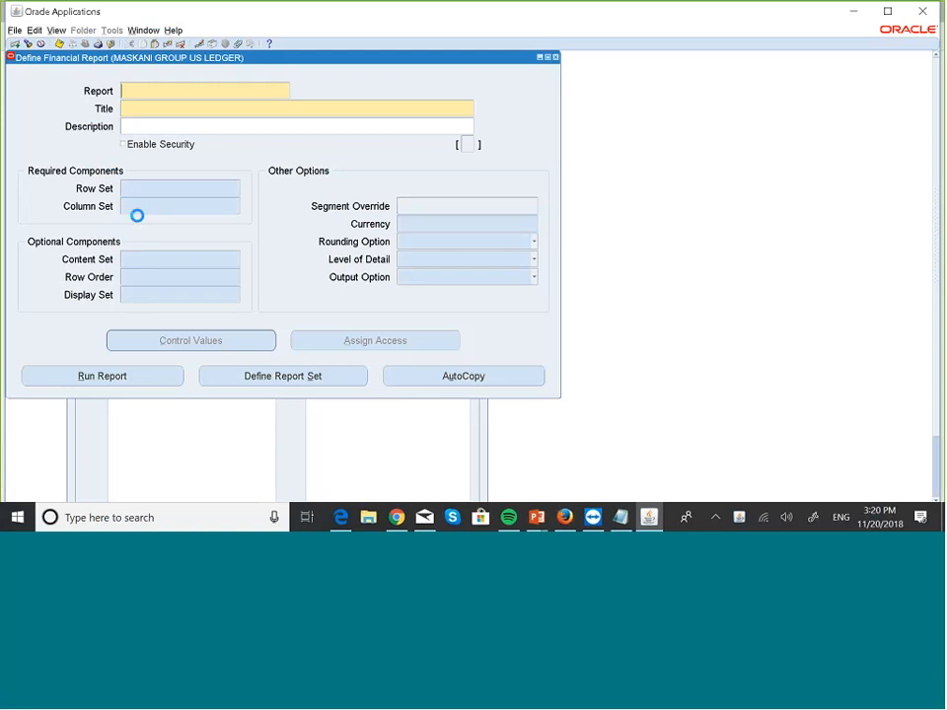
key("Caps_Lock")
type("MAS")
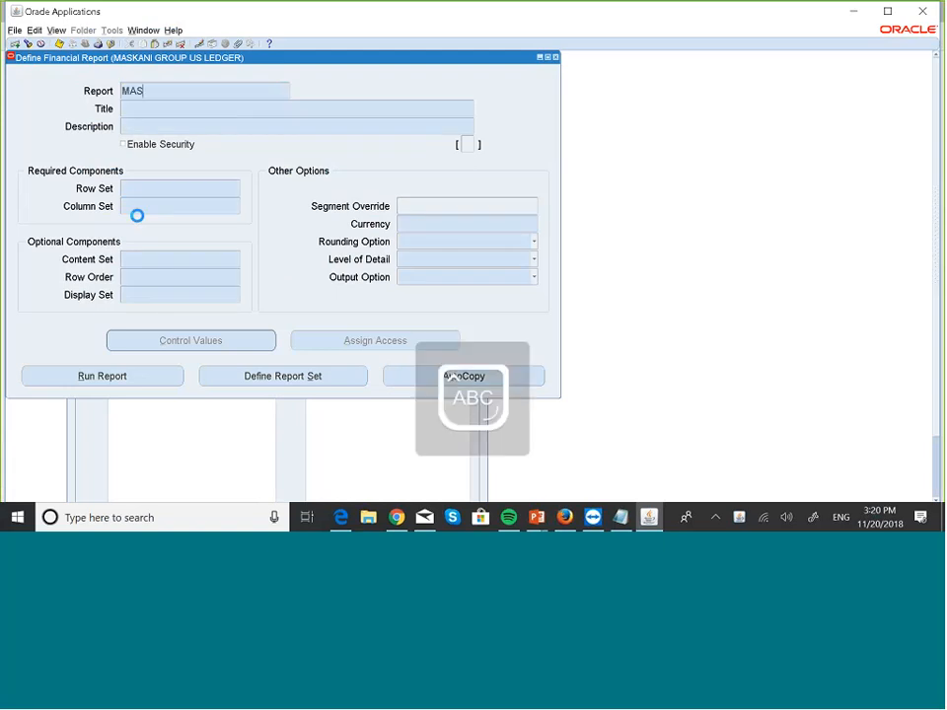
type("KA%")
key("ctrl+F11")
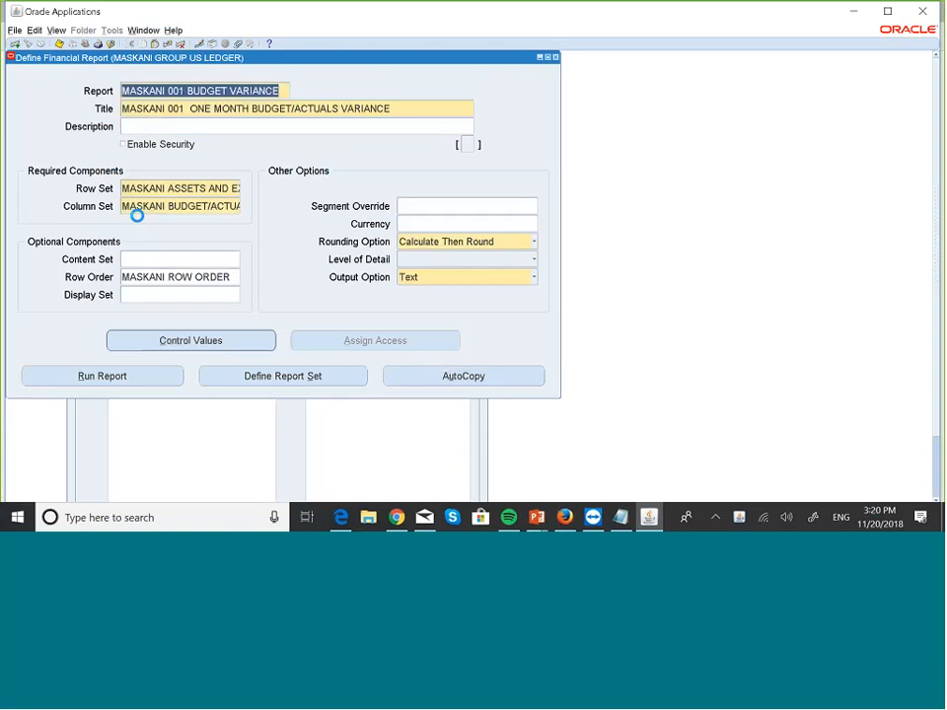
- Browse the queried report definitions through to MASKANI GROUP BALANCE SHEET with the MASKANI DISPLAY SET, and close the definition form
key("Down")
key("Down")
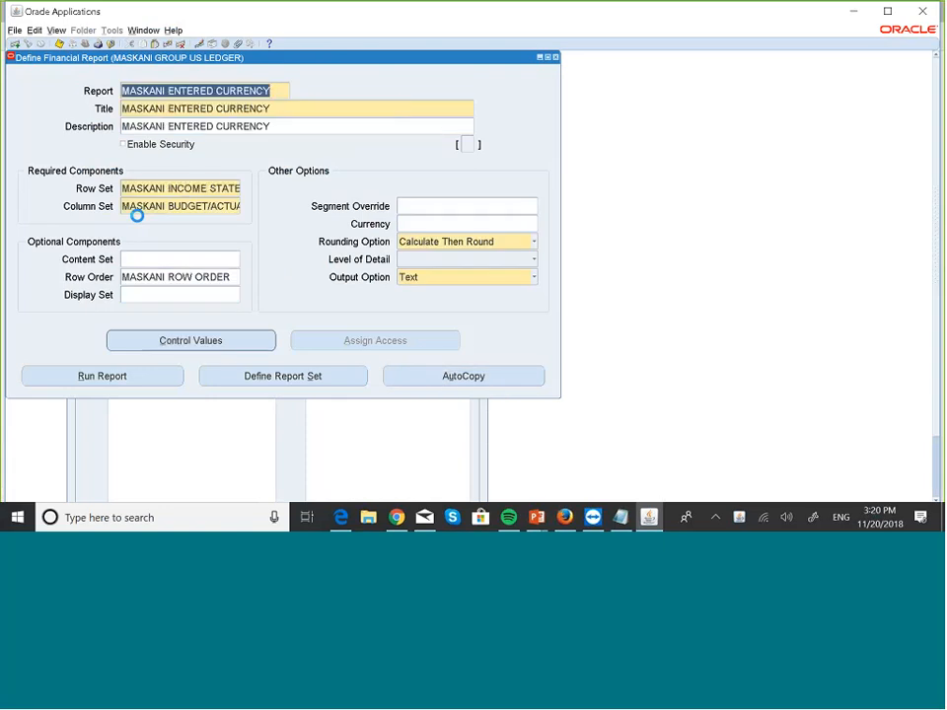
key("Down")
key("Down")
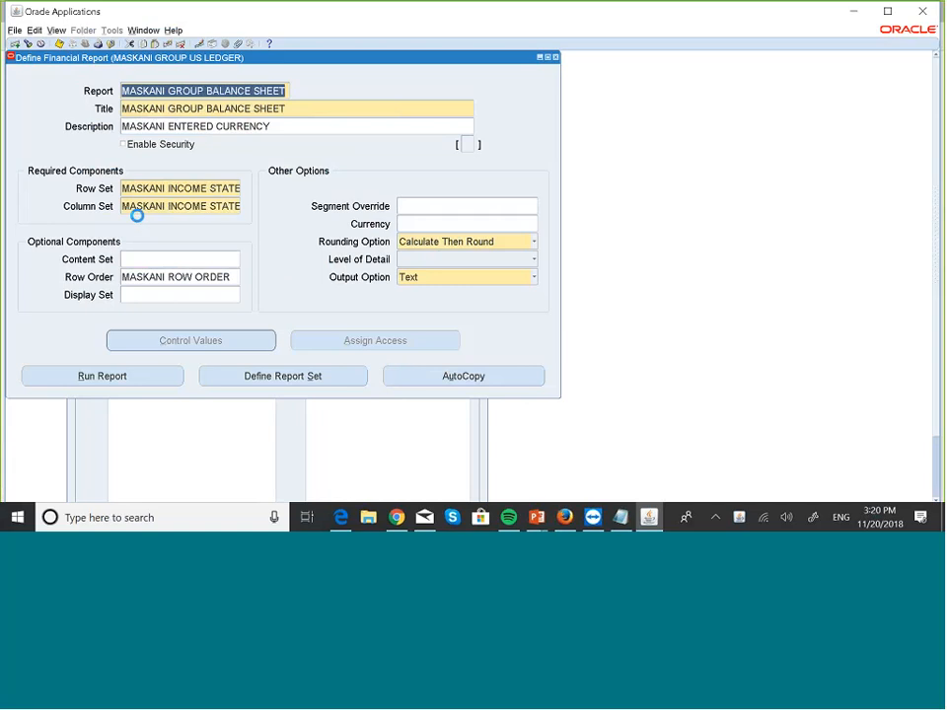
key("Down")
key("Down")
key("Down")
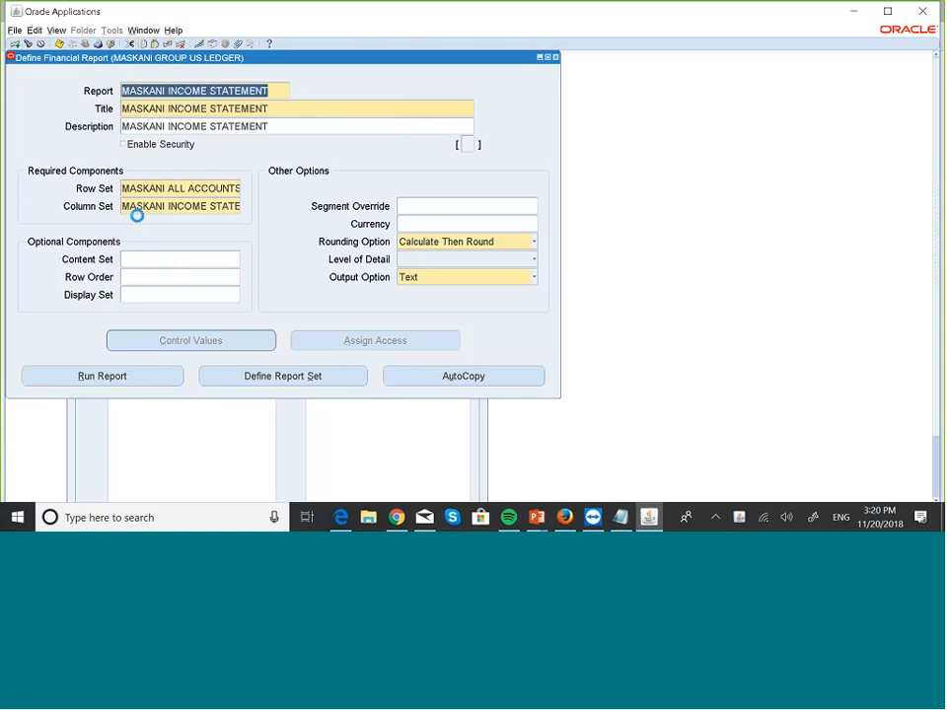
key("Down")
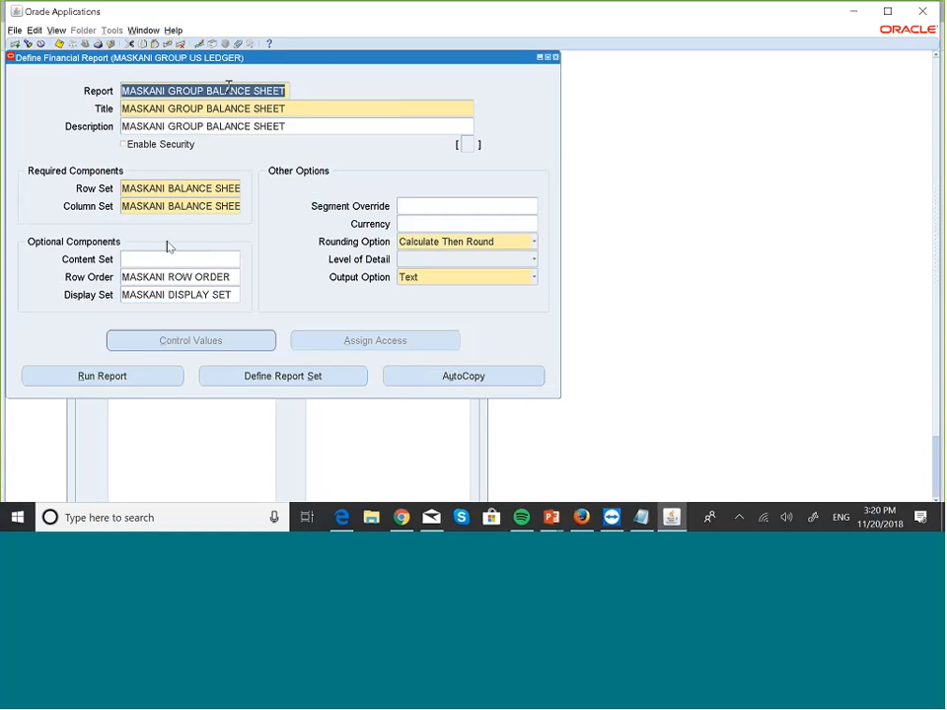
left_click(556, 57)
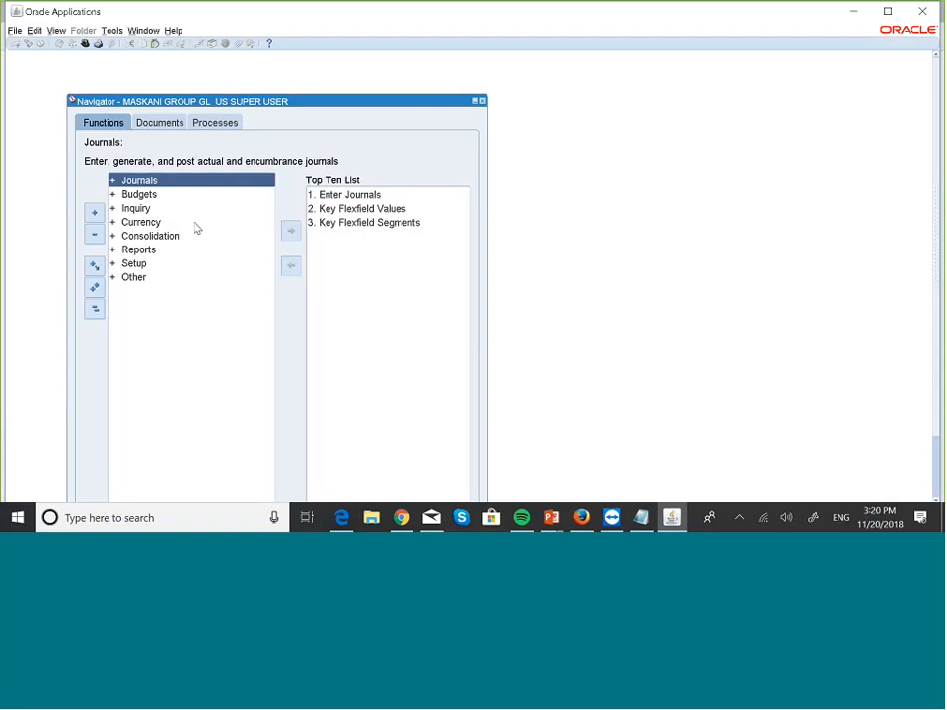
- Open the financial report request form for running individual reports
double_click(143, 251)
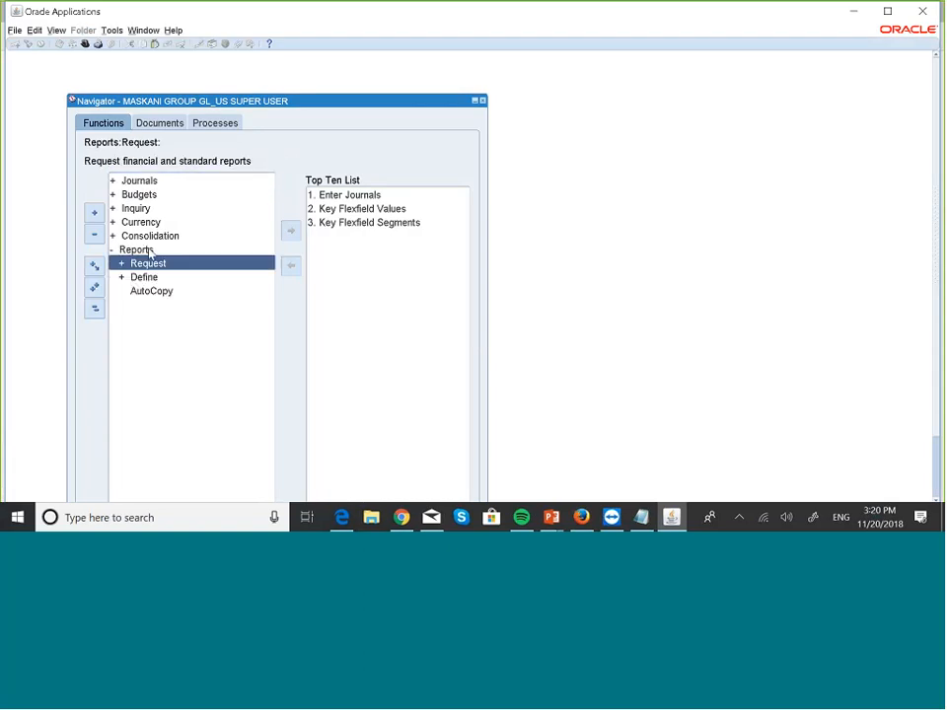
key("Return")
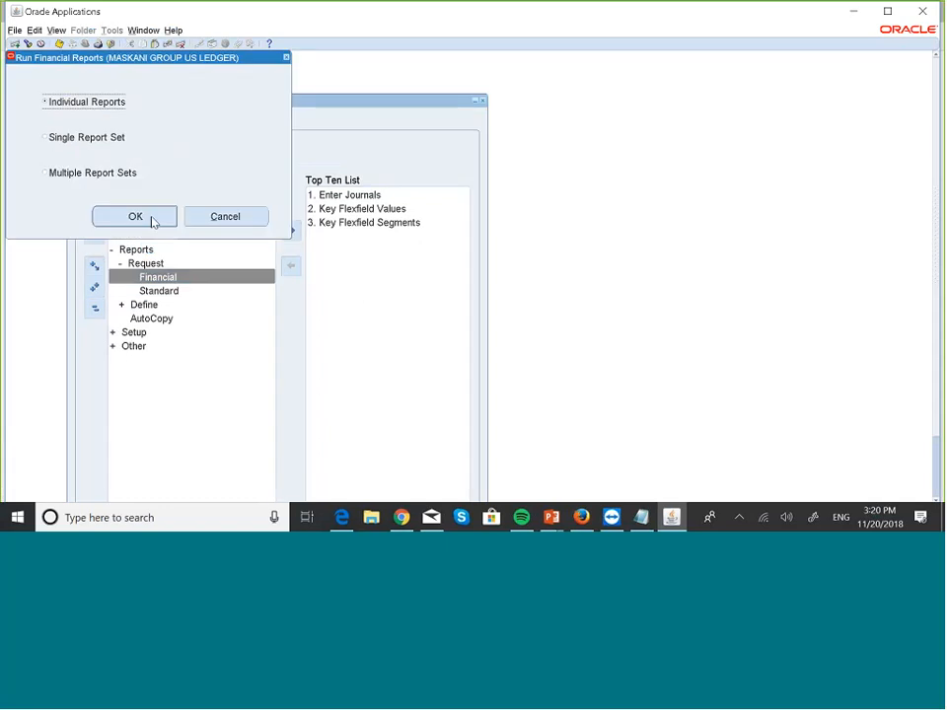
left_click(153, 221)
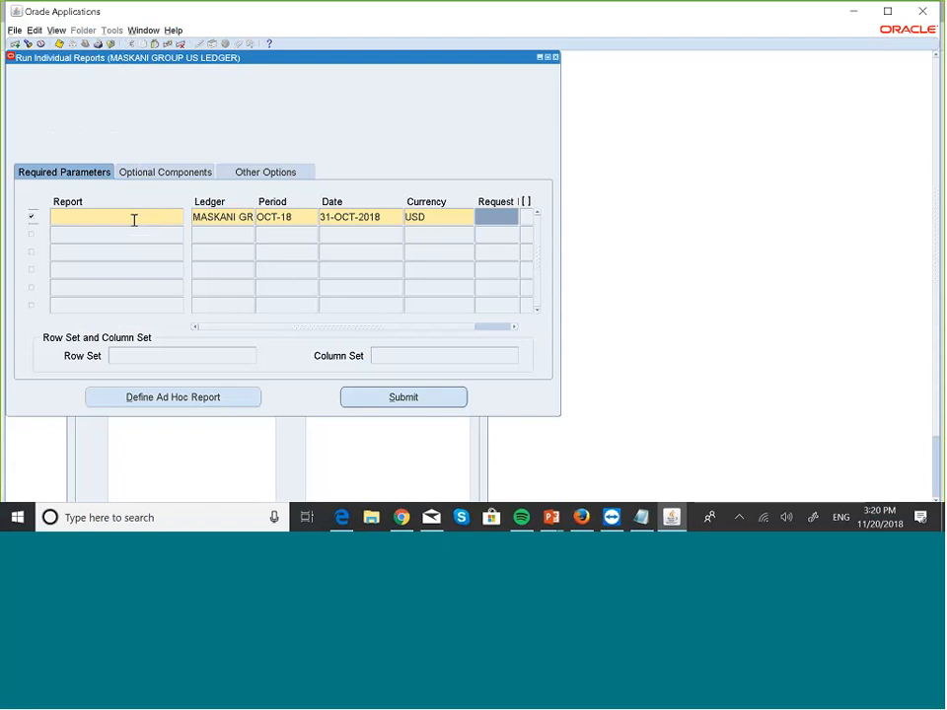
left_click(134, 221)
- Start defining an ad hoc report and title it MASKANI ADHOC REPORT
left_click(231, 399)
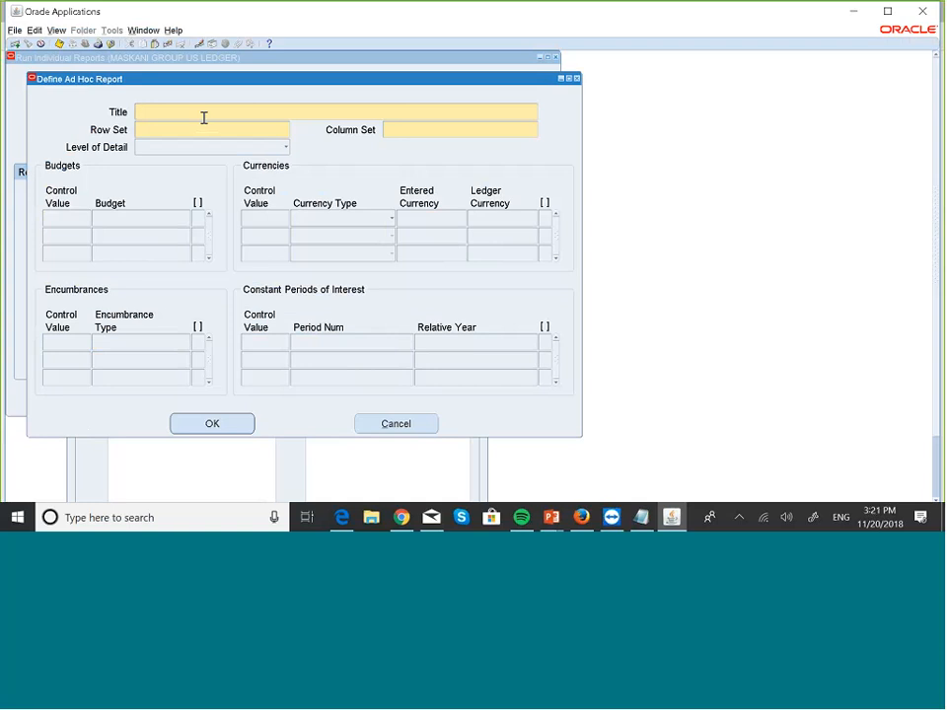
type("MASKANI")
type(" REPOR")
key("BackSpace")
key("BackSpace")
key("BackSpace")
key("BackSpace")
key("BackSpace")
type("ADHOC REPOT")
key("BackSpace")
type("RT")
- Assign the row set MASKANI ALL ACCOUNTS RS to the ad hoc report
left_click(192, 133)
type("MASK")
left_click(286, 130)
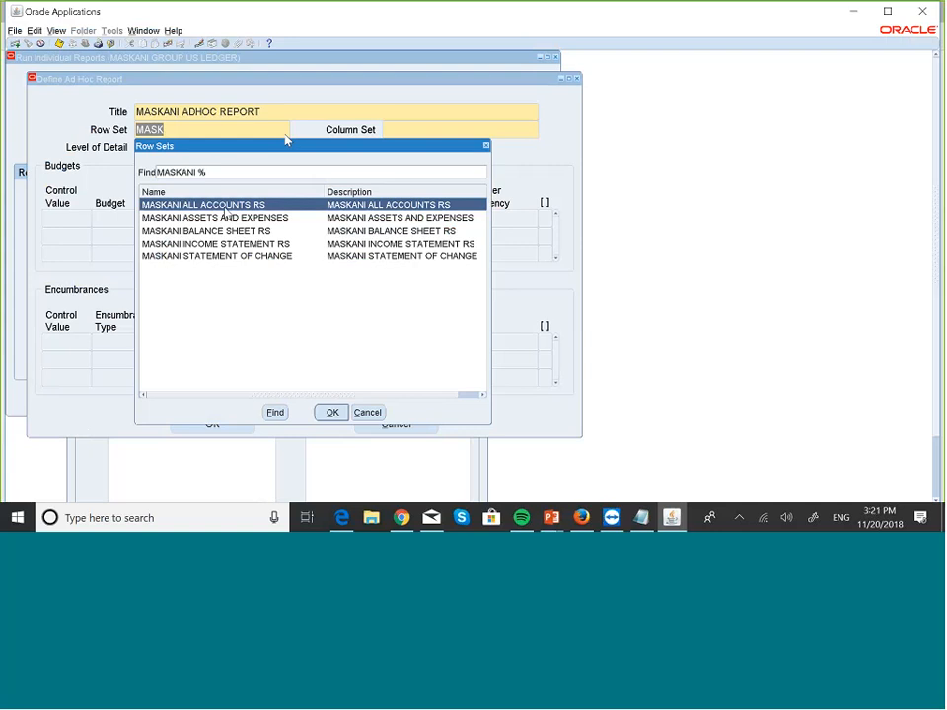
left_click(332, 413)
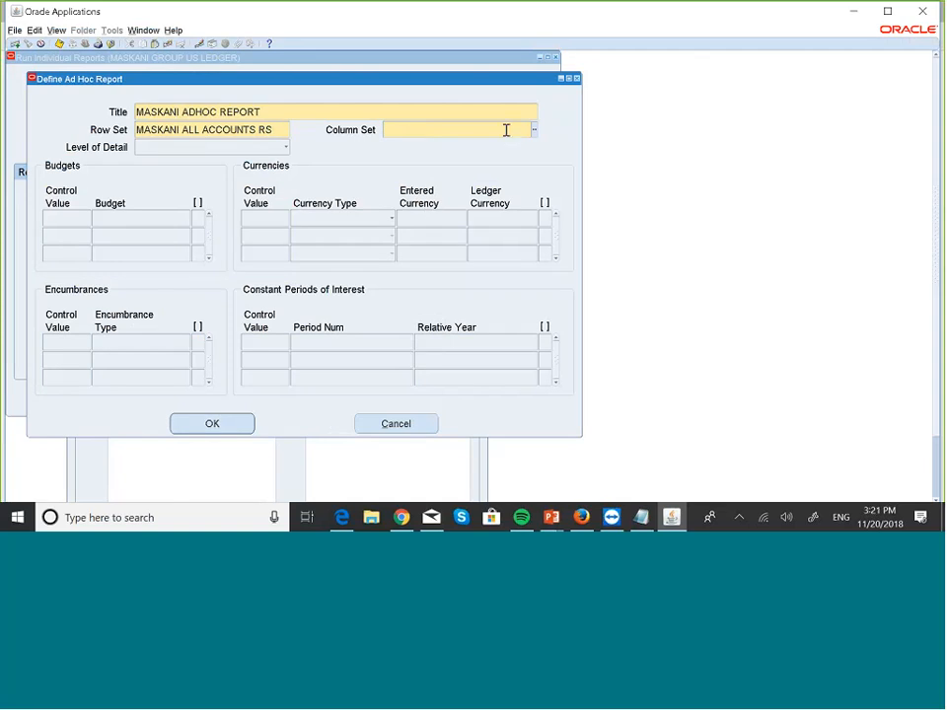
- Assign the column set MASKANI INCOME STATEMENT CS and confirm the ad hoc report definition with the budget fields left blank
type("MASK")
key("Tab")
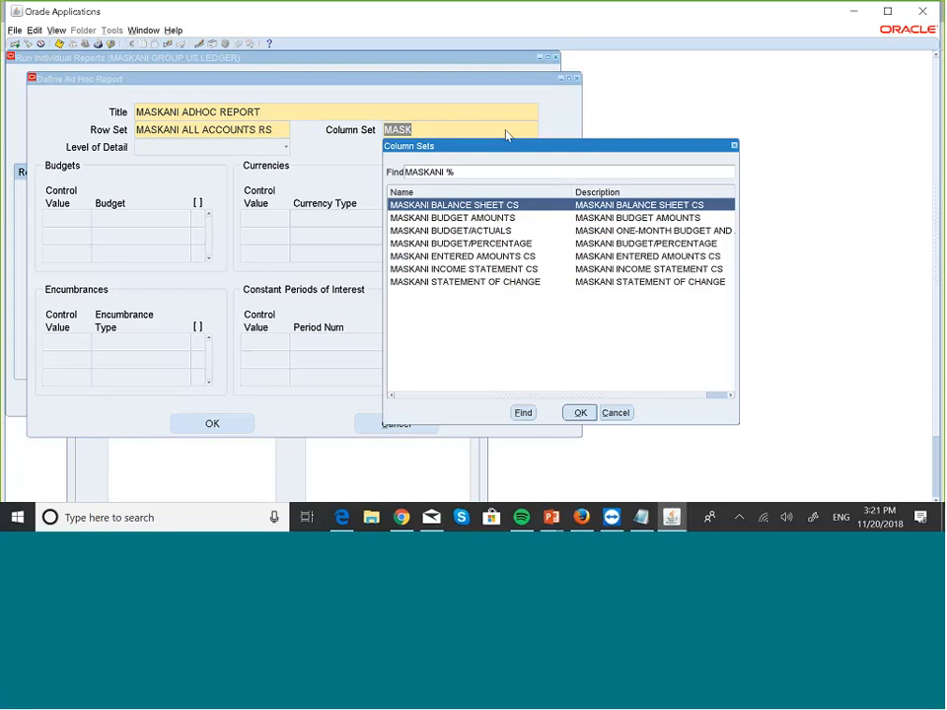
left_click(448, 271)
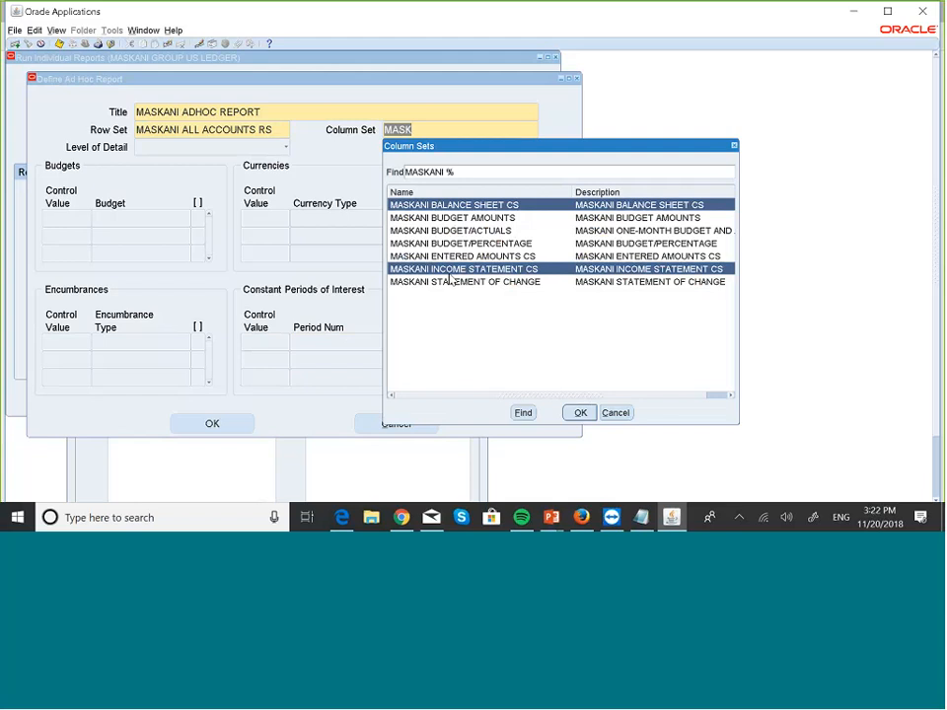
left_click(581, 413)
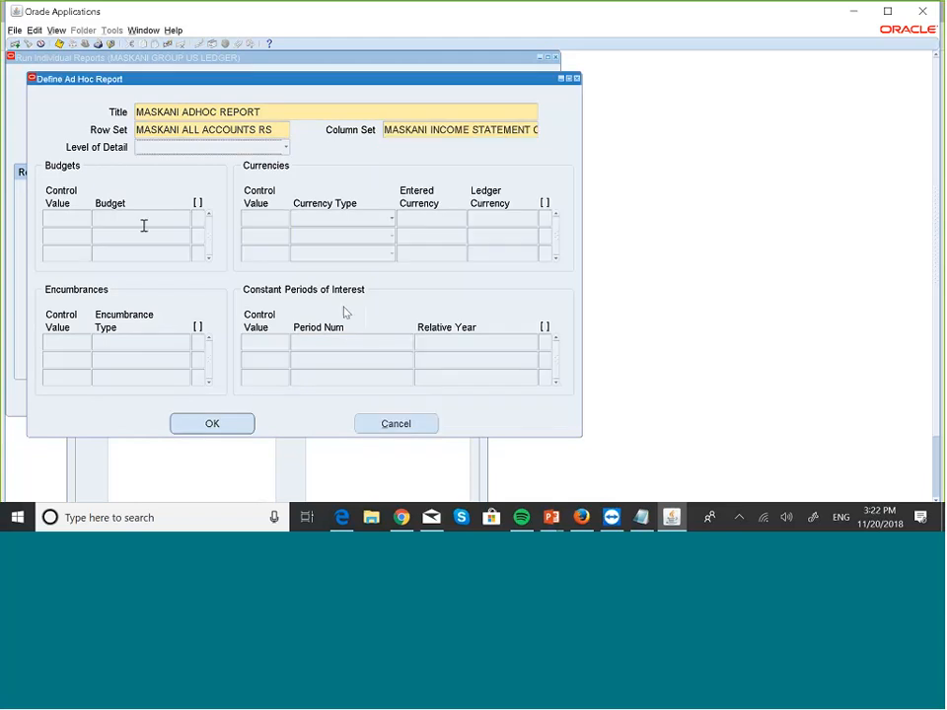
left_click(144, 225)
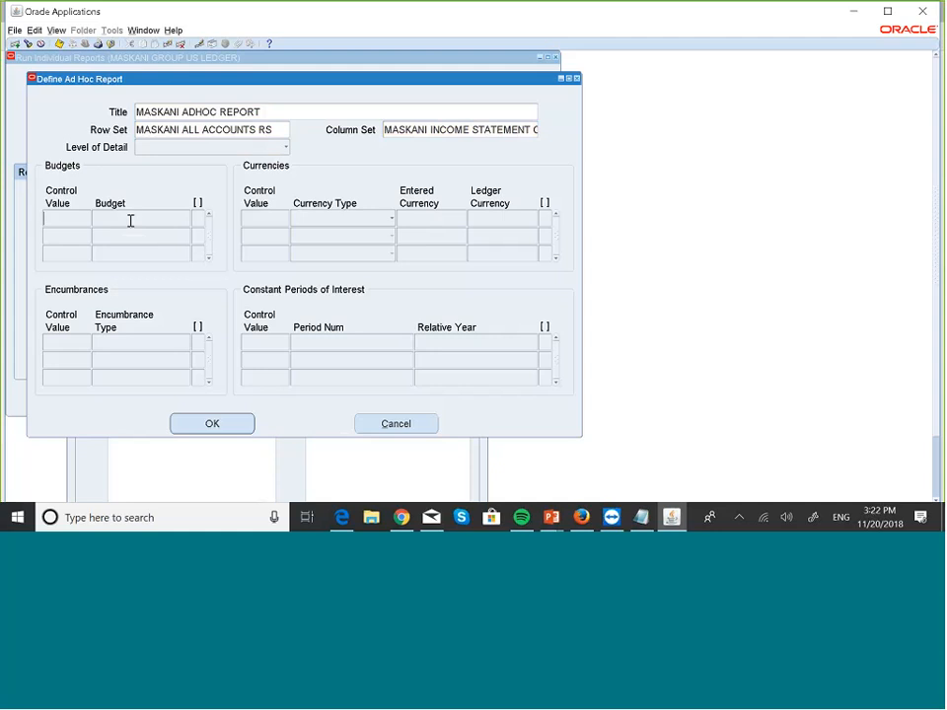
left_click(78, 218)
left_click(234, 424)
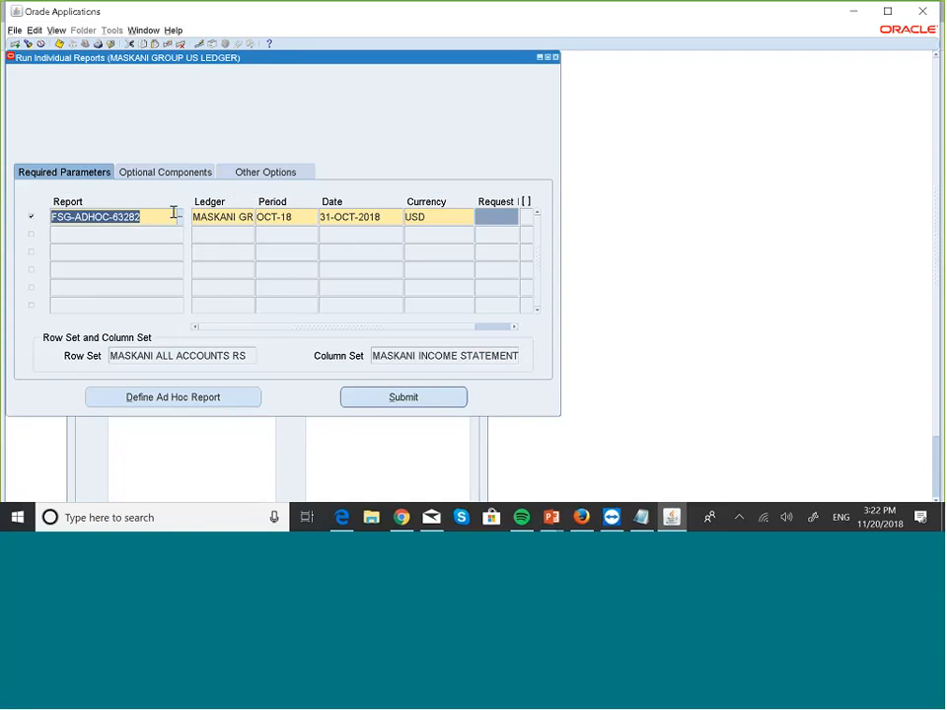
- Add MASKANI ROW ORDER as the ad hoc report's optional row order and submit the report
left_click(171, 179)
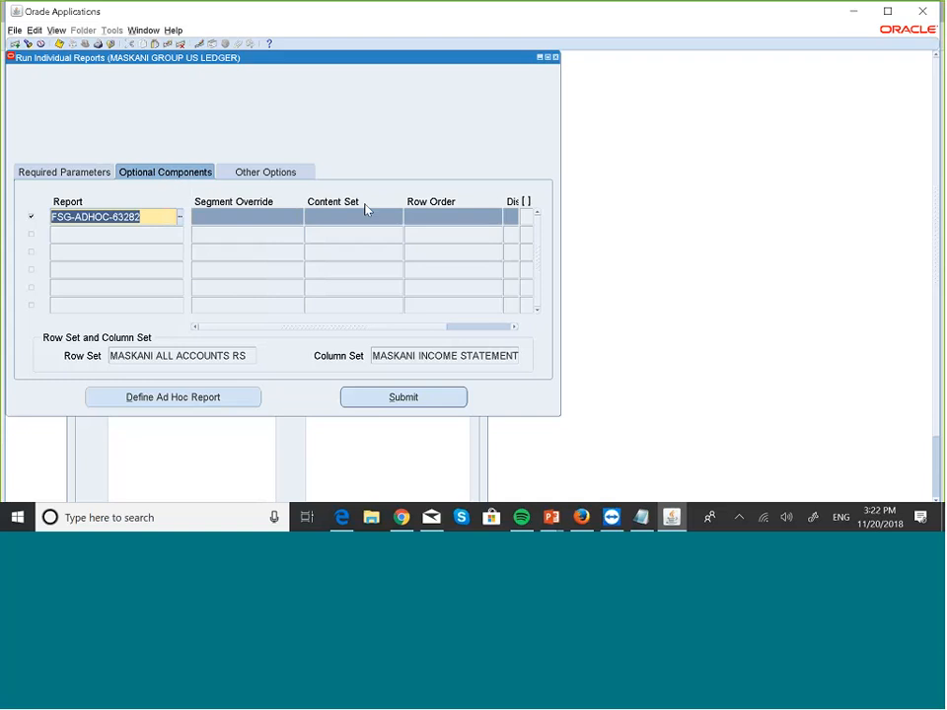
left_click(425, 217)
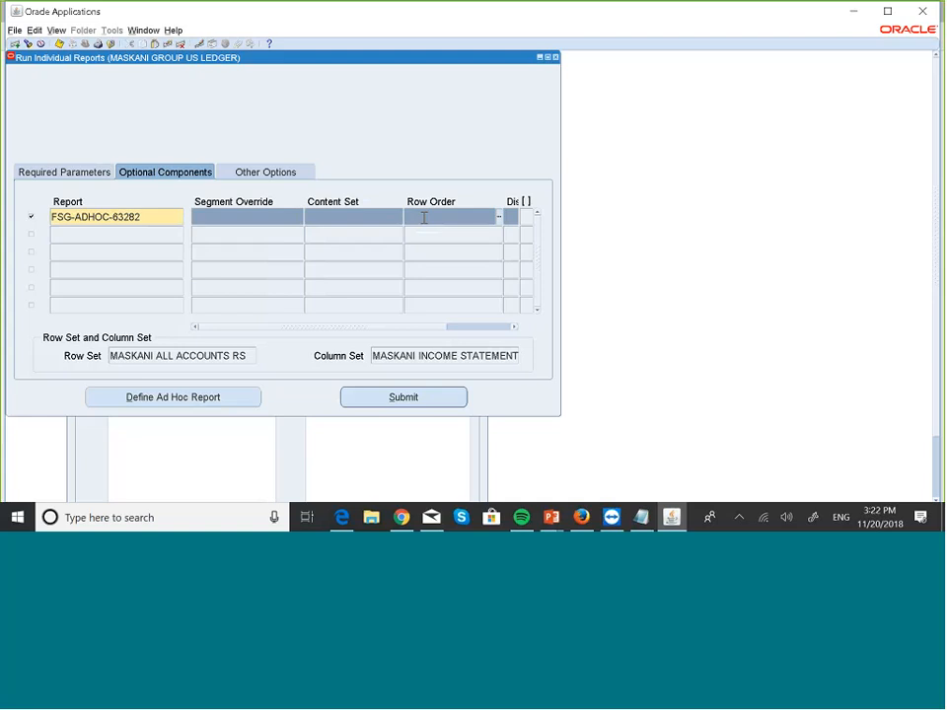
type("MASK")
key("Tab")
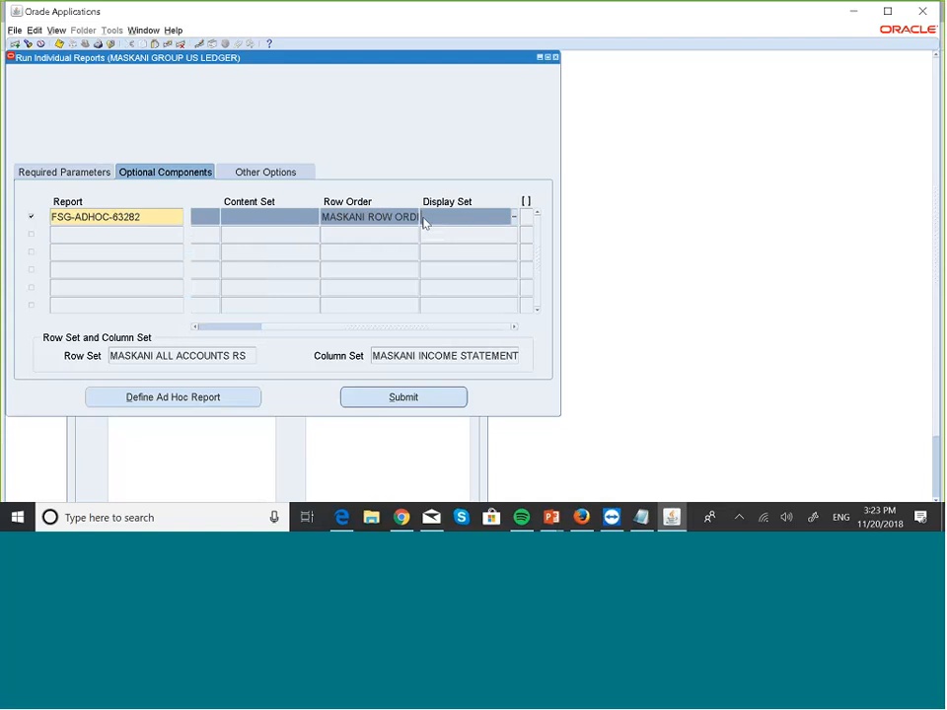
left_click(420, 401)
- Find the submitted ad hoc report's request as a specific request by its request ID, and refresh its status
left_click(111, 174)
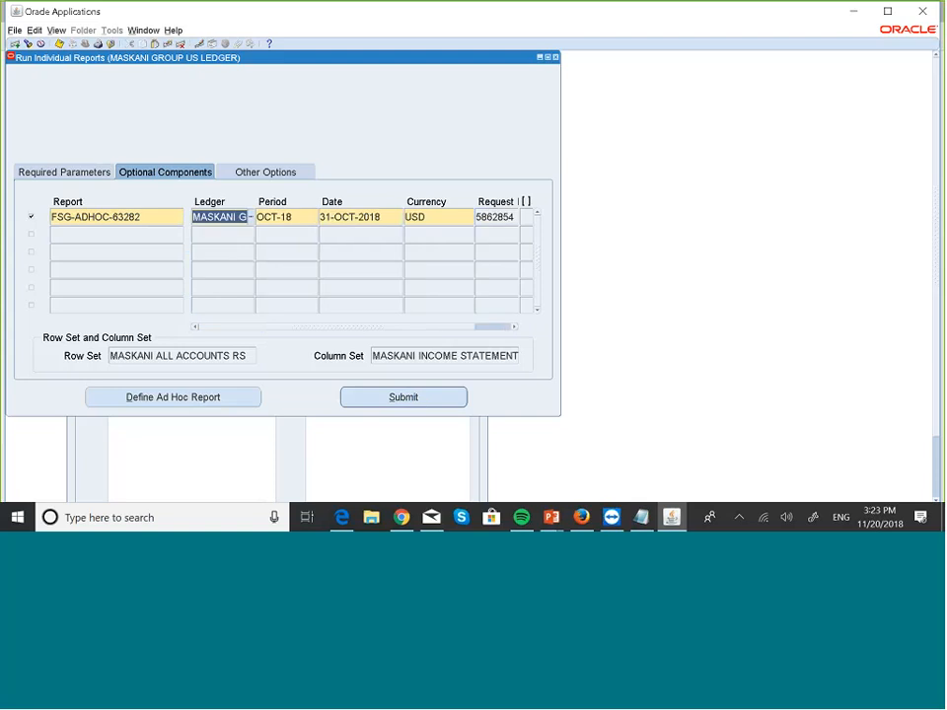
left_click(489, 225)
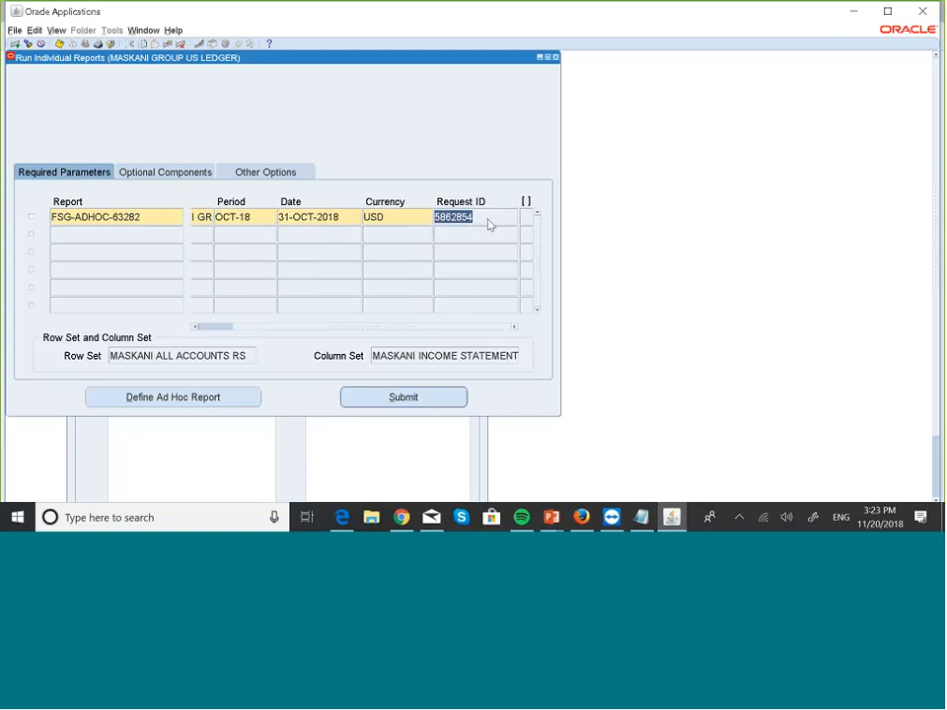
key("alt+v")
key("r")
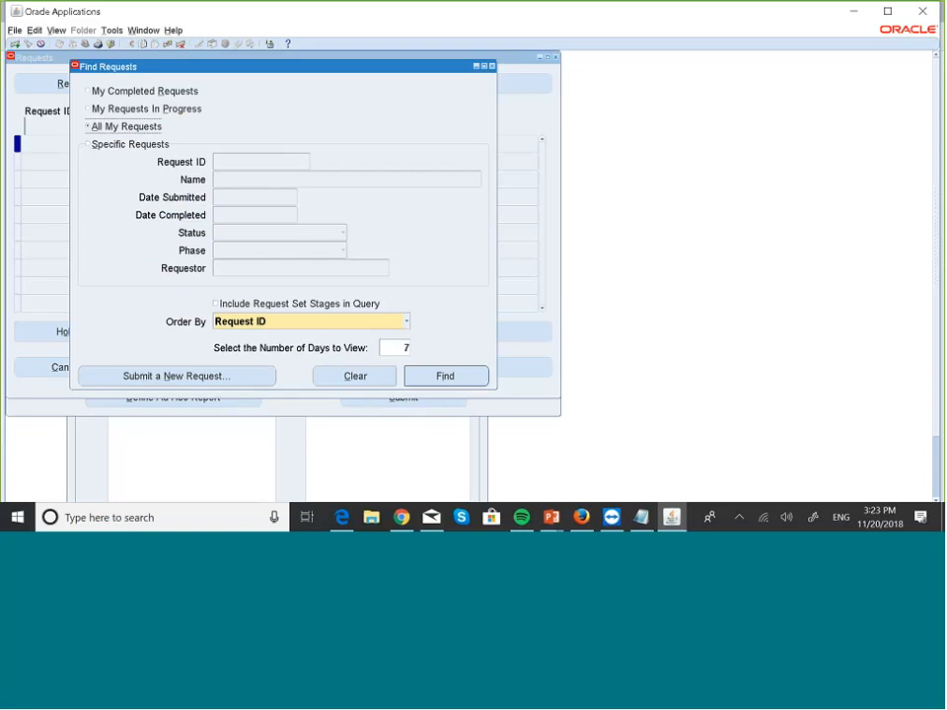
left_click(138, 145)
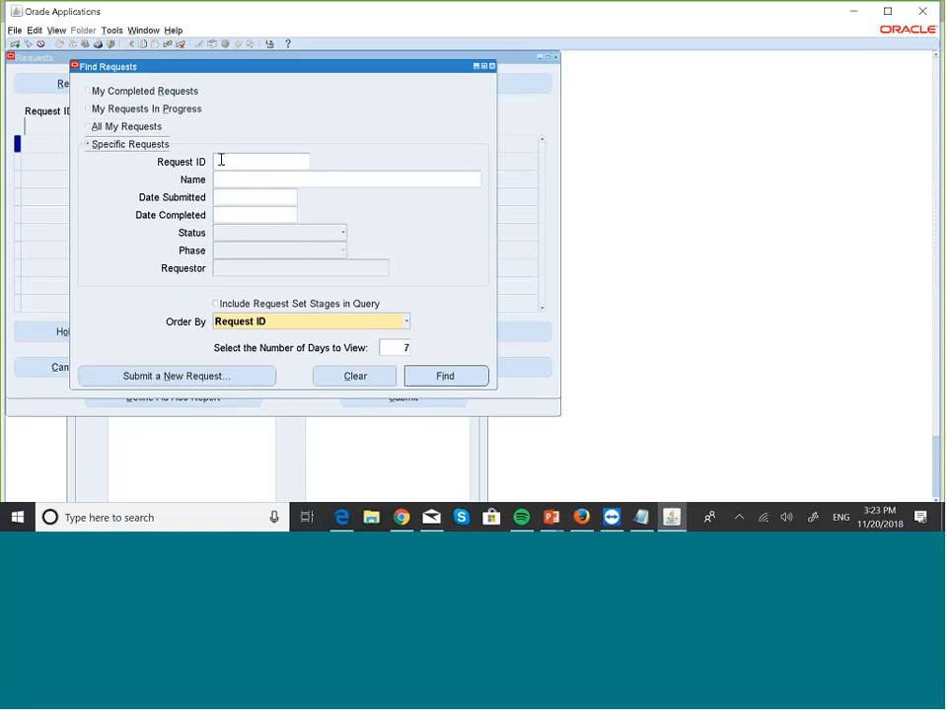
left_click(221, 160)
type("5862854")
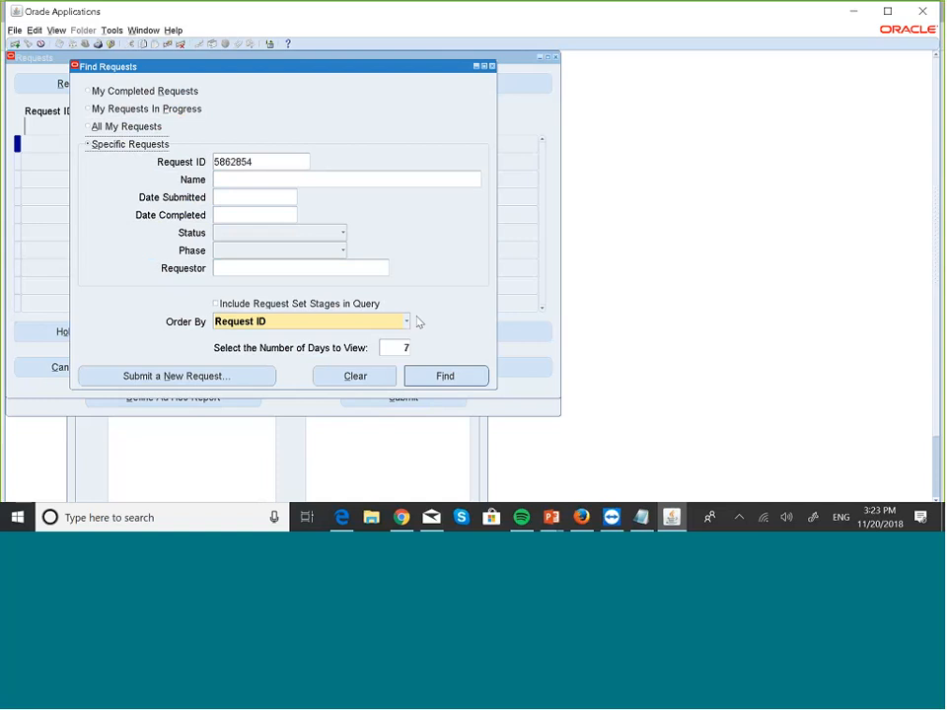
left_click(449, 376)
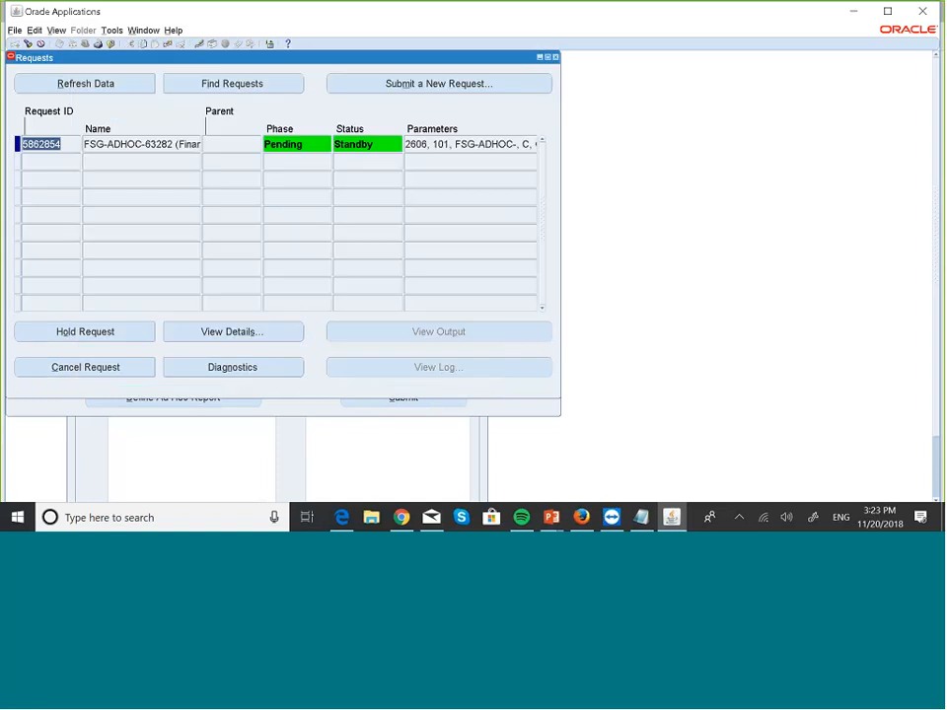
left_click(113, 91)
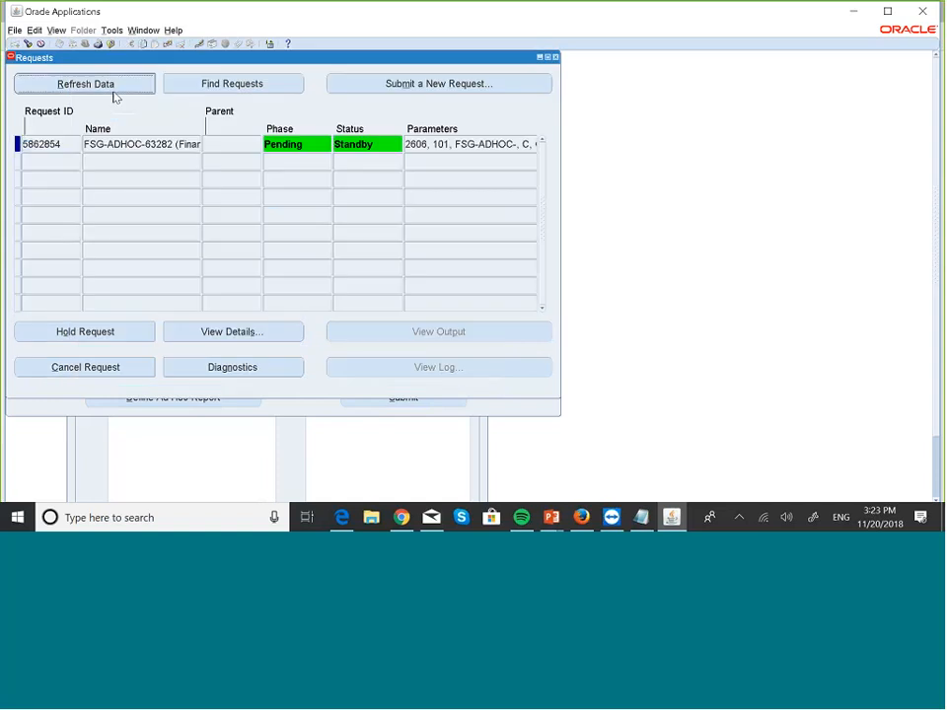
- Refresh the ad hoc report's request until it completes and open its output
left_click(114, 91)
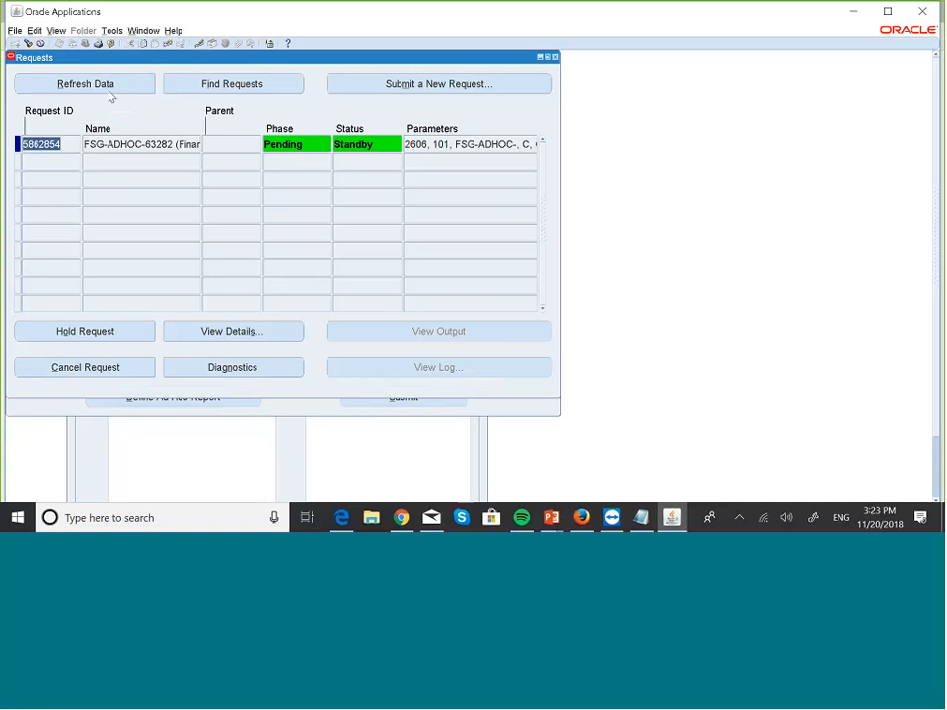
left_click(110, 91)
left_click(106, 87)
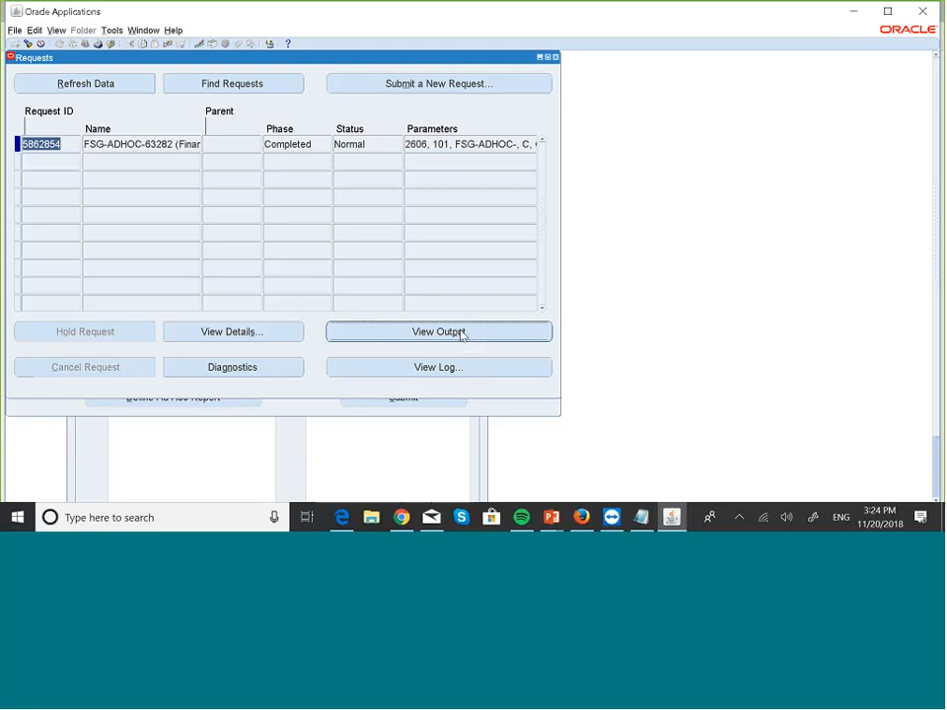
left_click(461, 334)
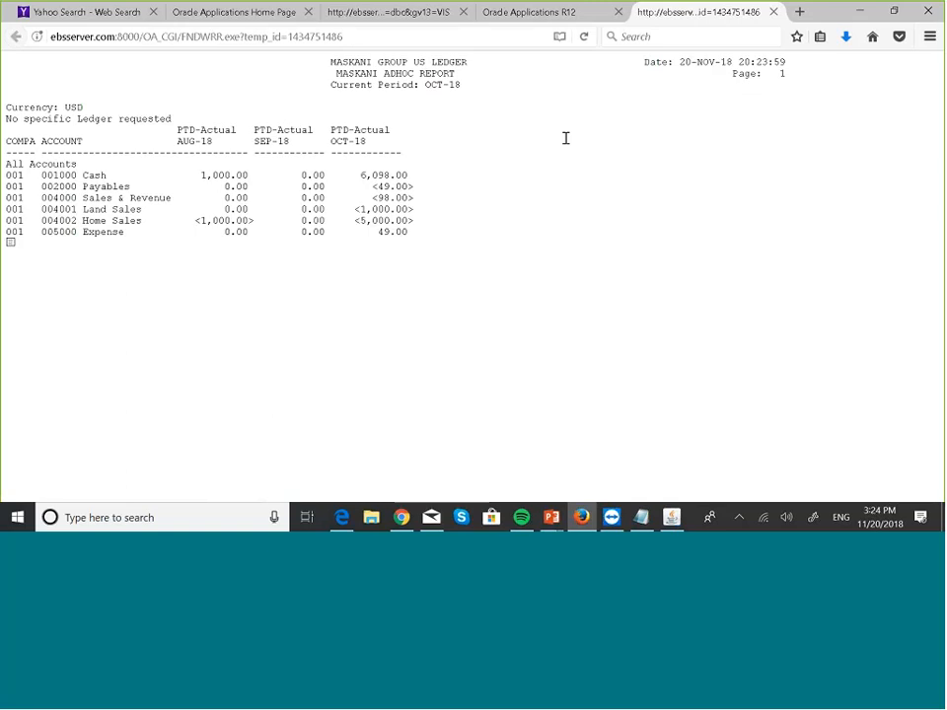
- Close the report output, return to Oracle Applications and close the requests list
left_click(775, 13)
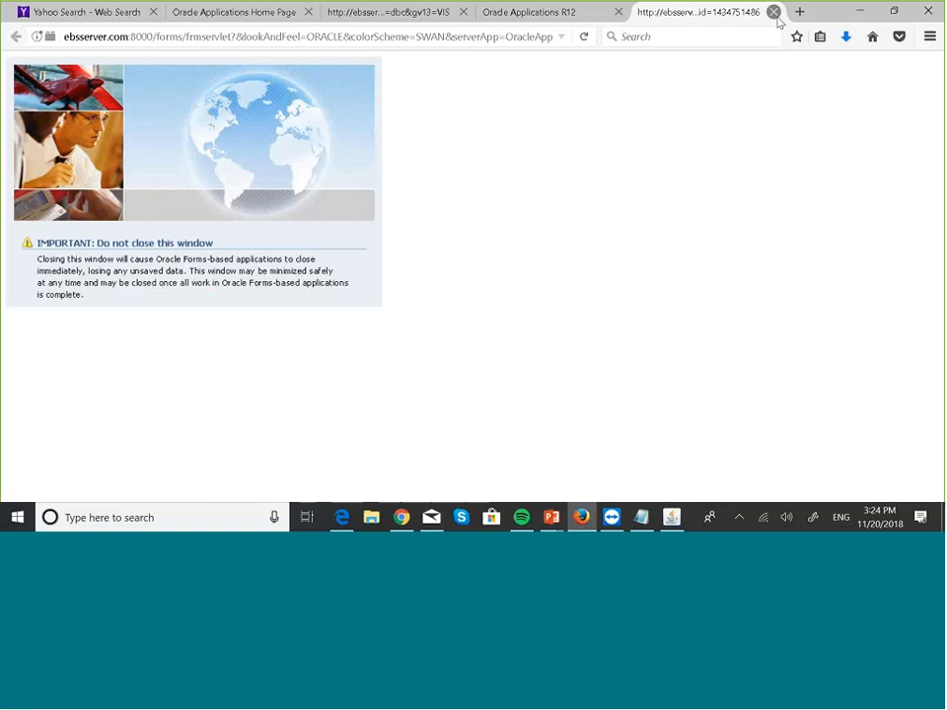
left_click(774, 12)
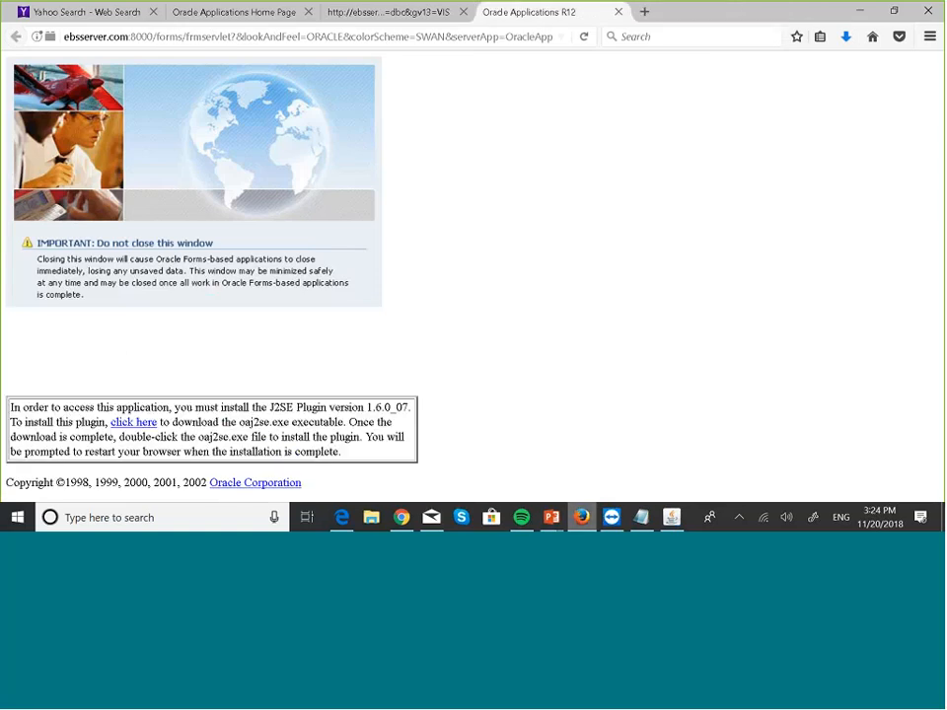
mouse_move(688, 520)
left_click(671, 452)
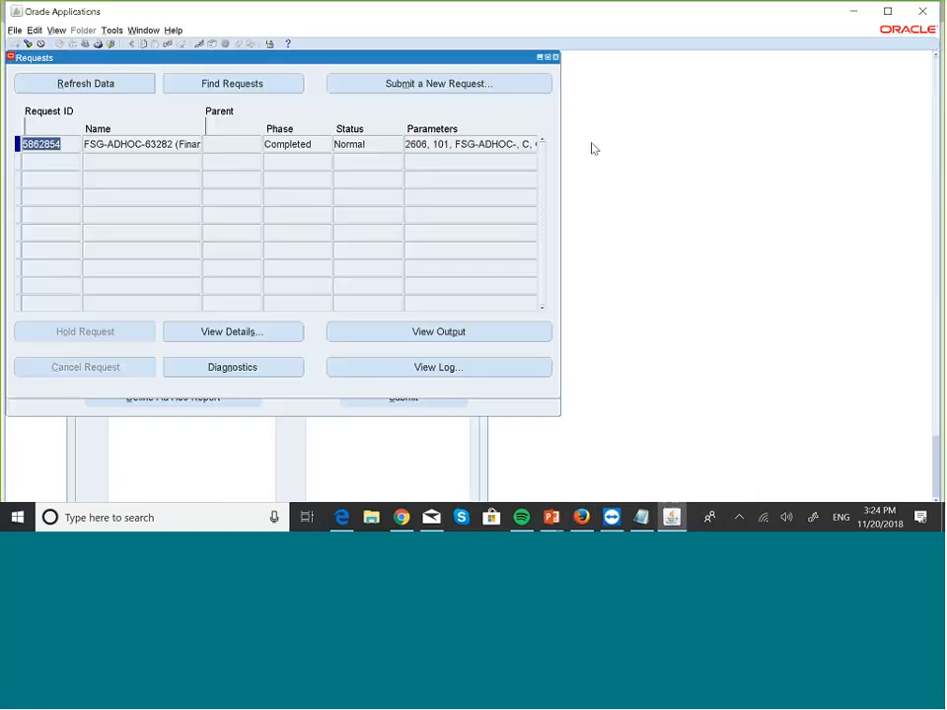
key("F4")
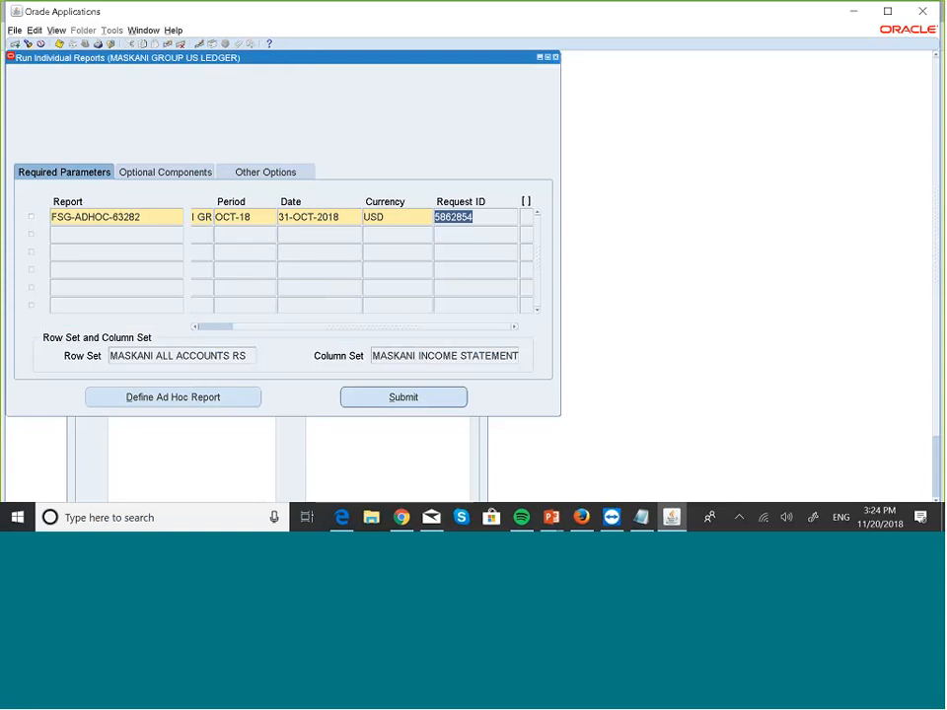
- Reopen the ad hoc report definition and try MASKANI BUDGET AMOUNTS as the column set to make its budget fields available
left_click(211, 396)
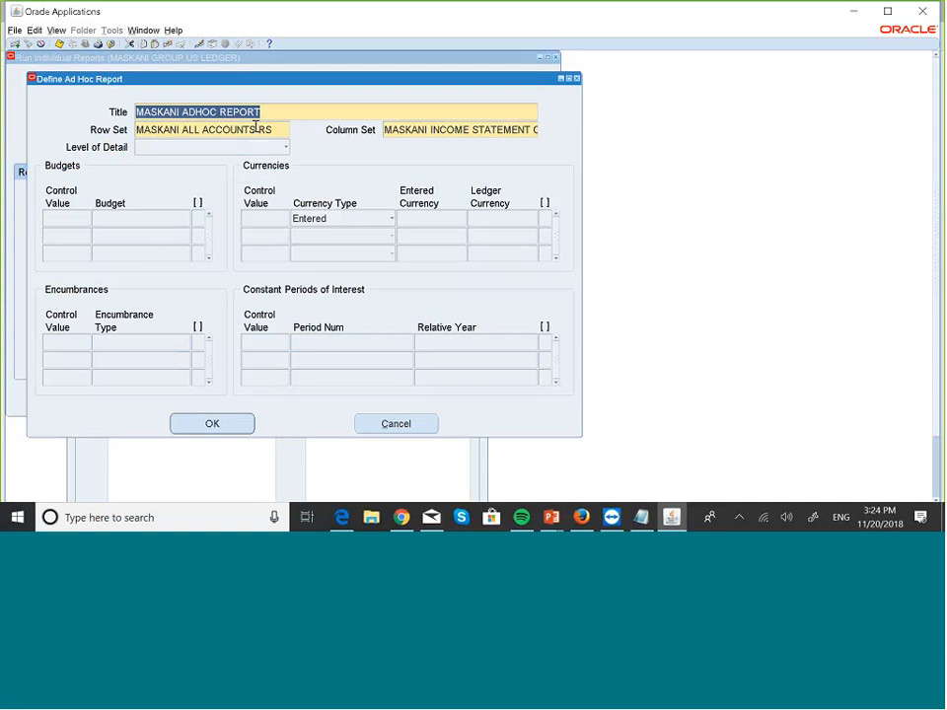
left_click(435, 129)
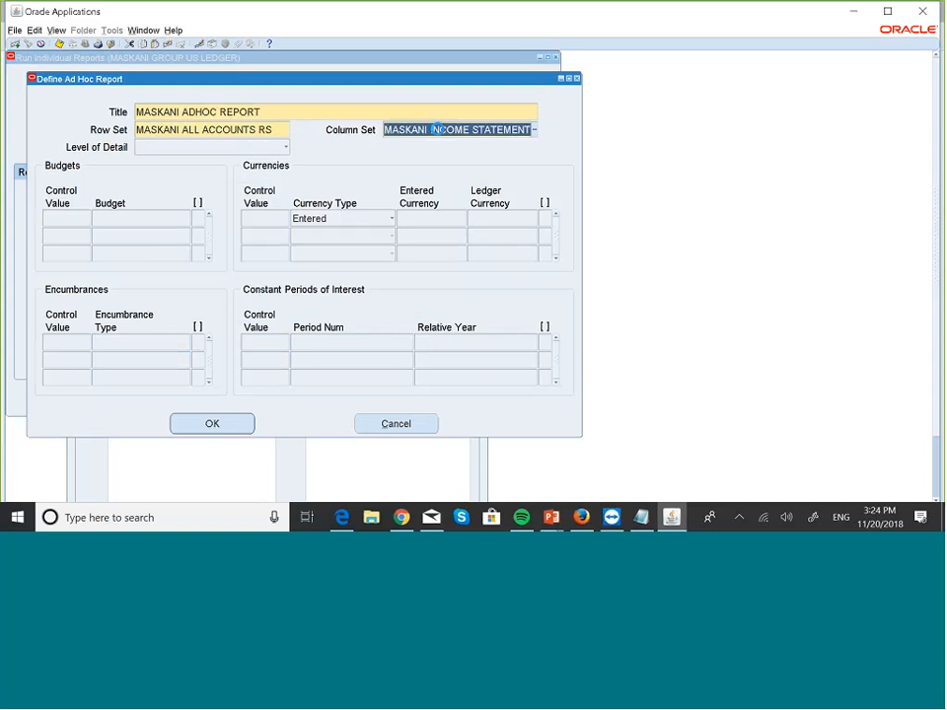
left_click(533, 130)
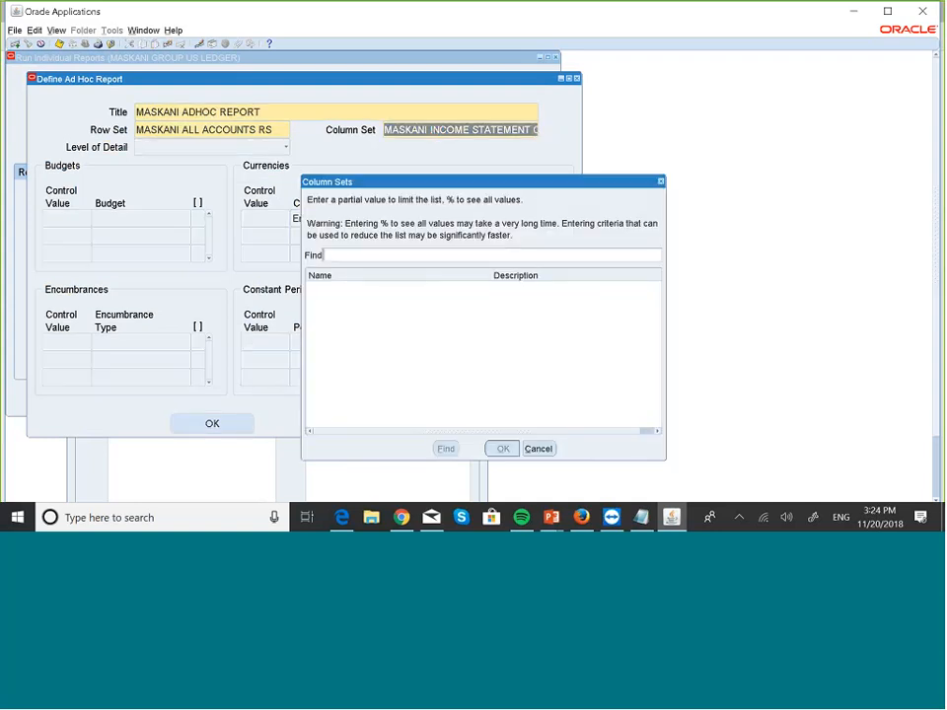
left_click(345, 251)
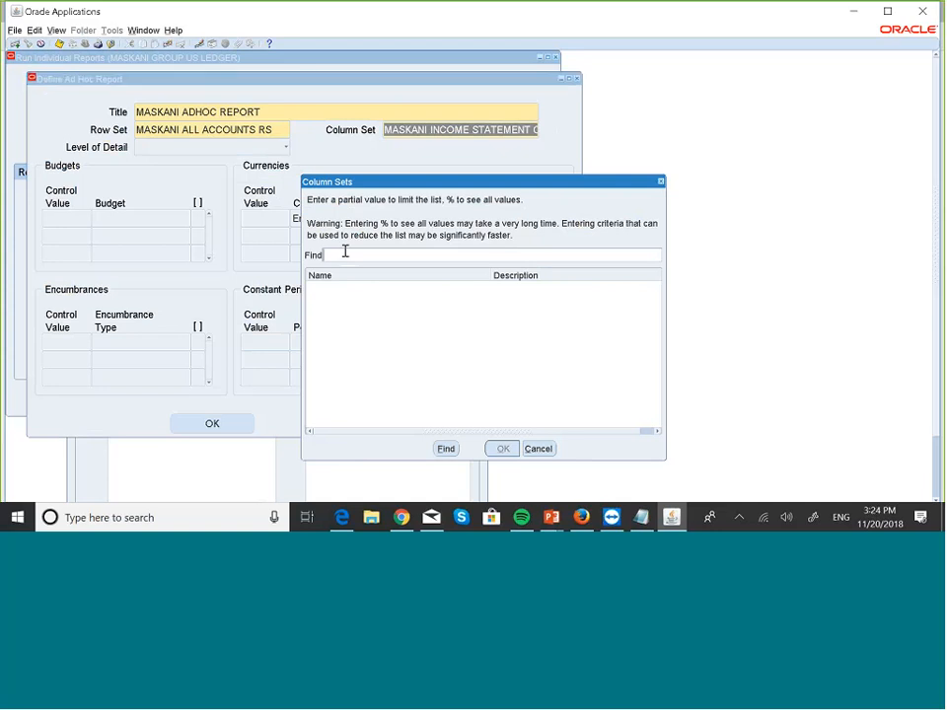
type("MASKANI %")
left_click(446, 449)
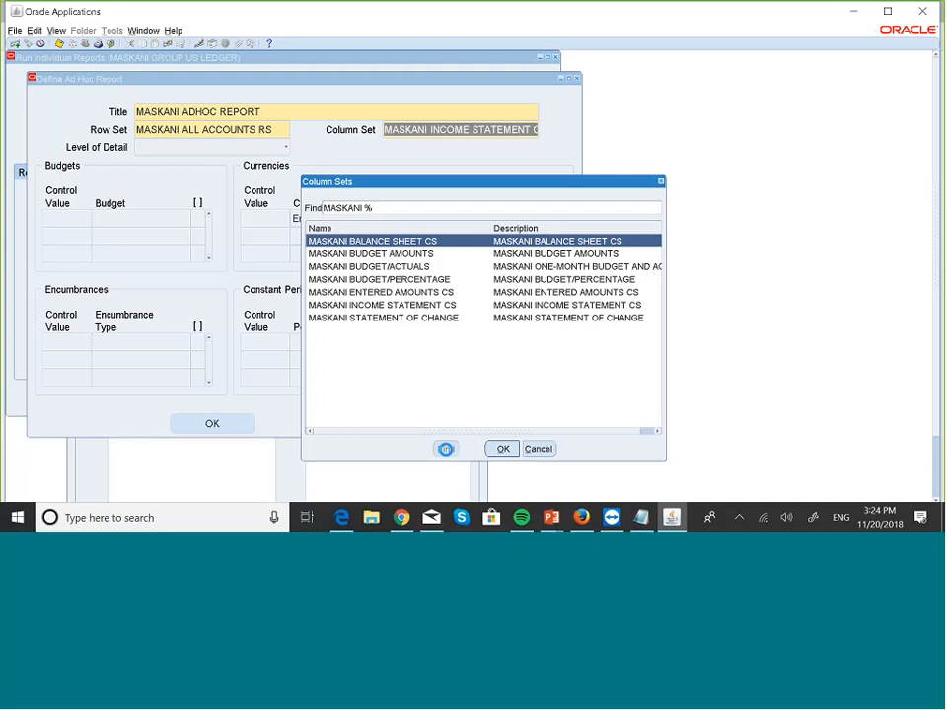
left_click(313, 253)
left_click(503, 449)
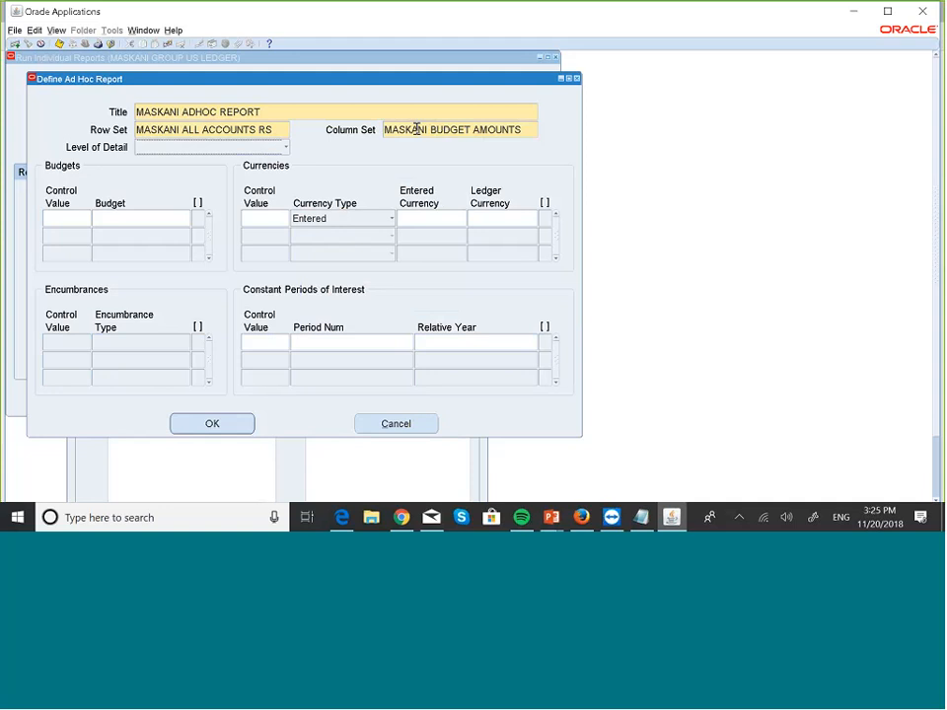
left_click(70, 219)
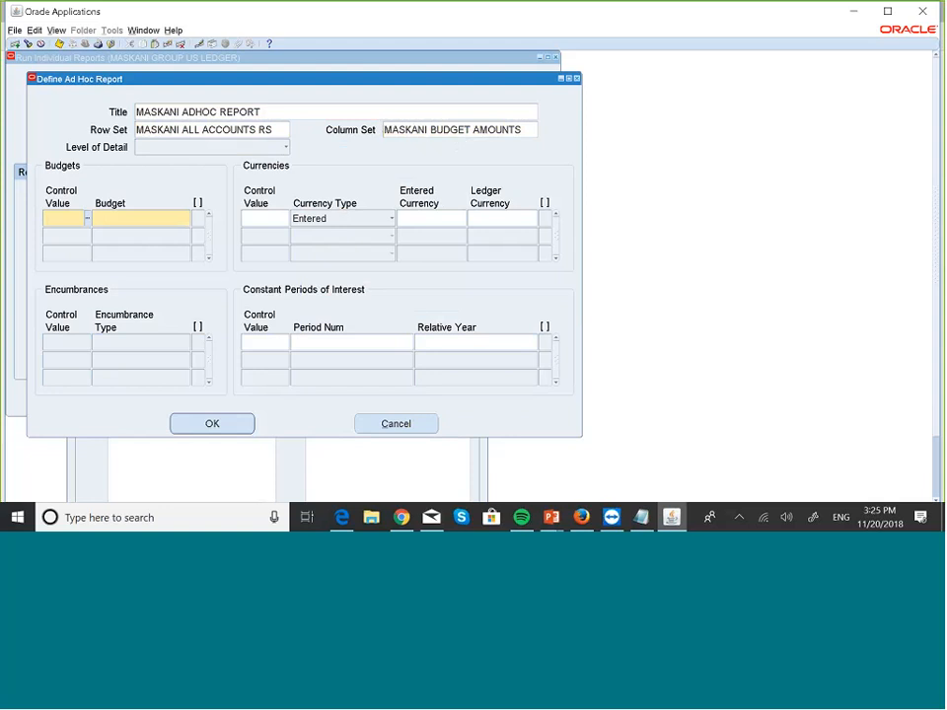
- Close the ad hoc report definition and the Run Individual Reports form without saving the changes
left_click(577, 78)
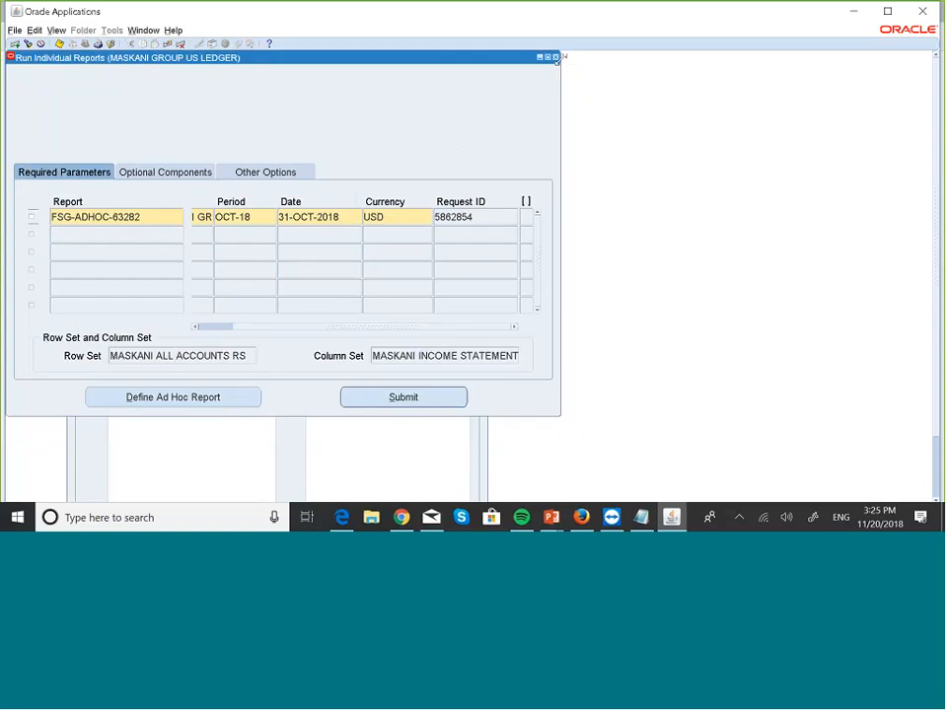
left_click(557, 58)
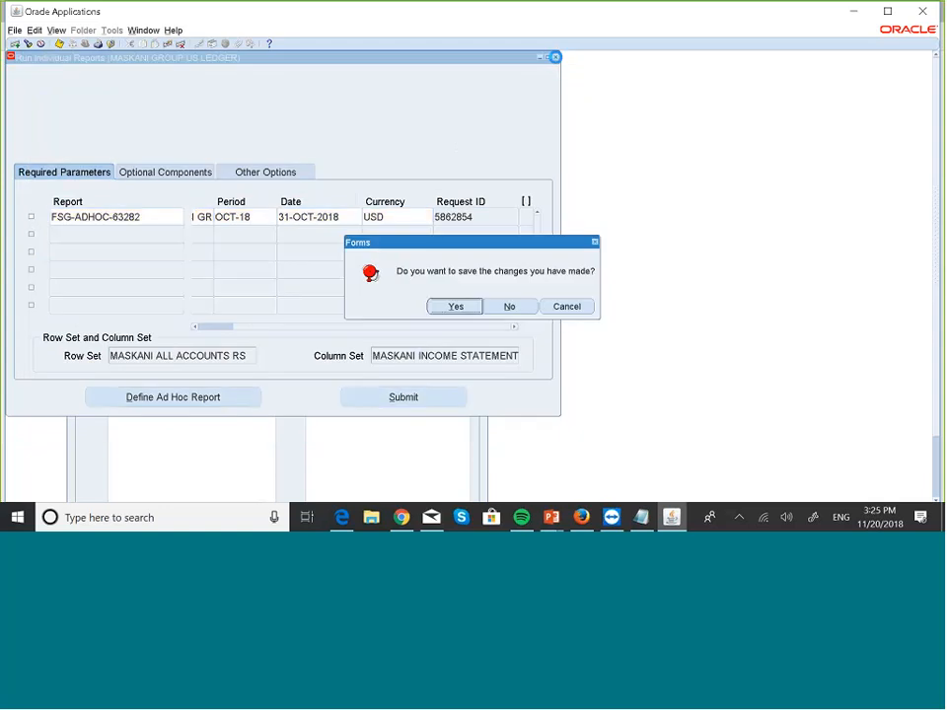
left_click(509, 307)
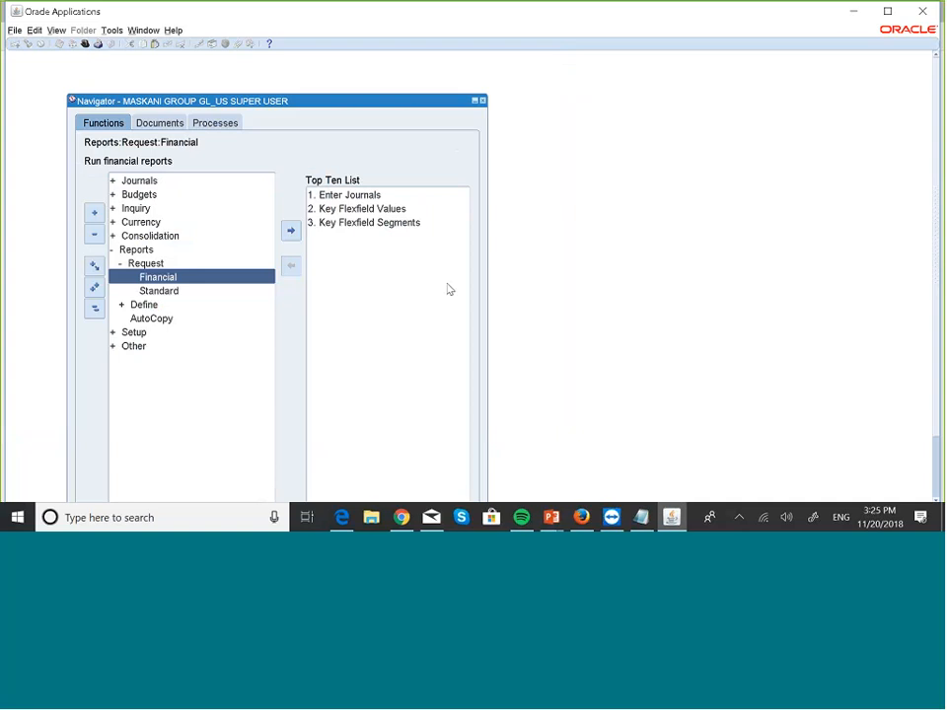
- Open the financial report definition form and query the existing MASKANI reports
key("Down")
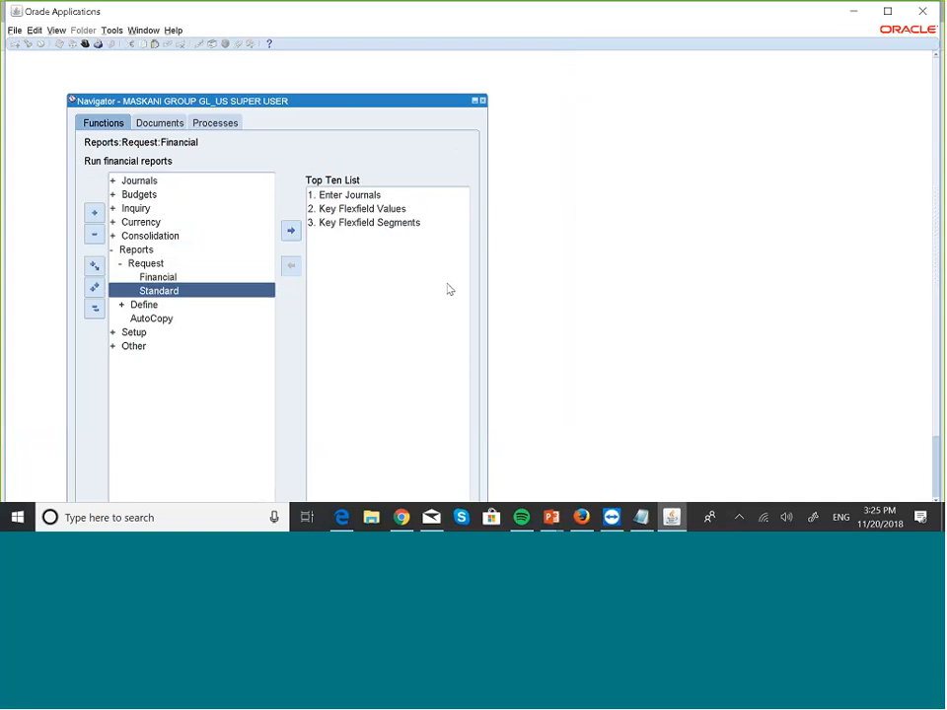
double_click(158, 306)
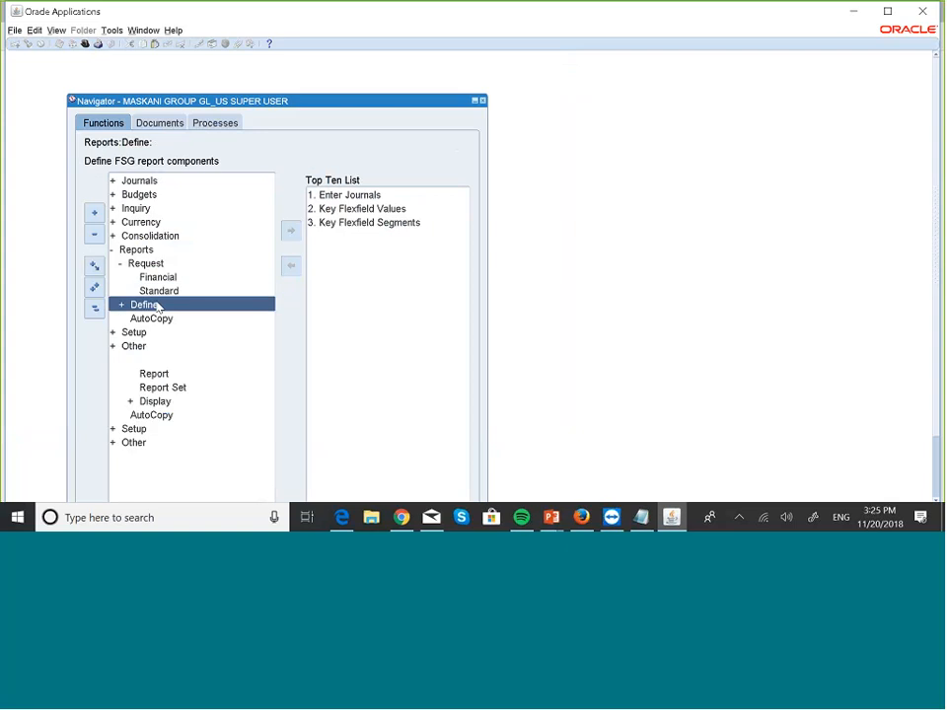
key("Down")
key("Down")
key("Down")
key("Down")
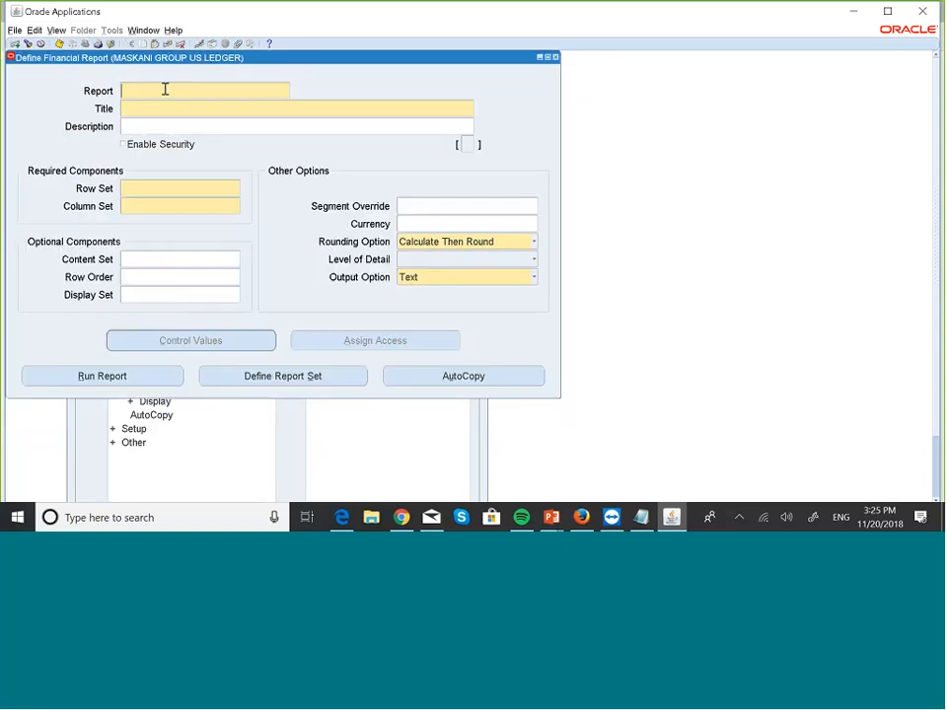
key("F11")
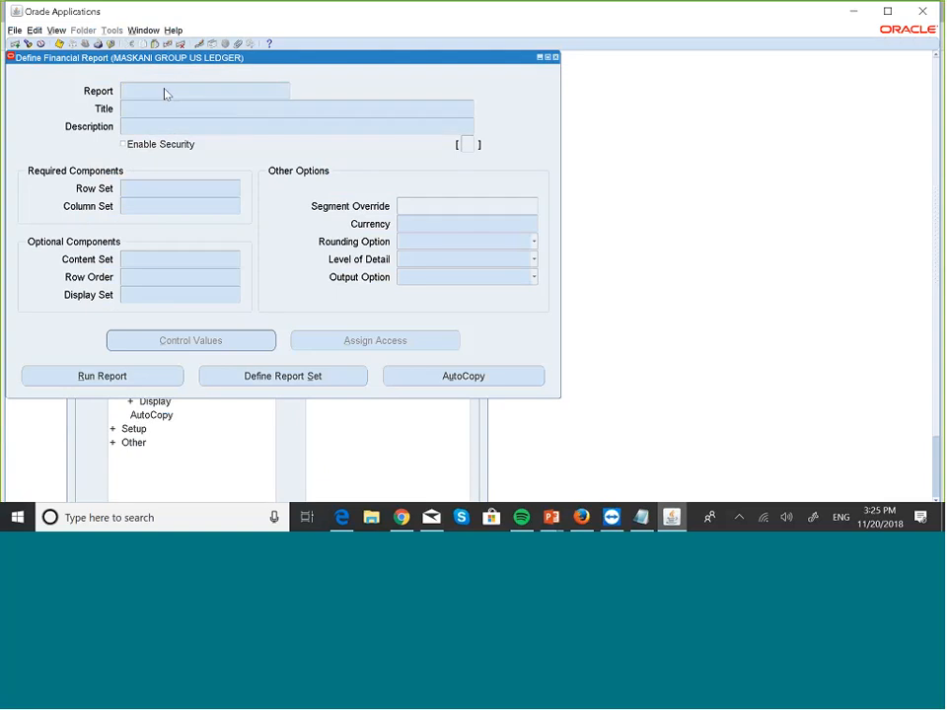
type("M")
type("ASKANI 001 BUDGET VARIANCE")
key("ctrl+F11")
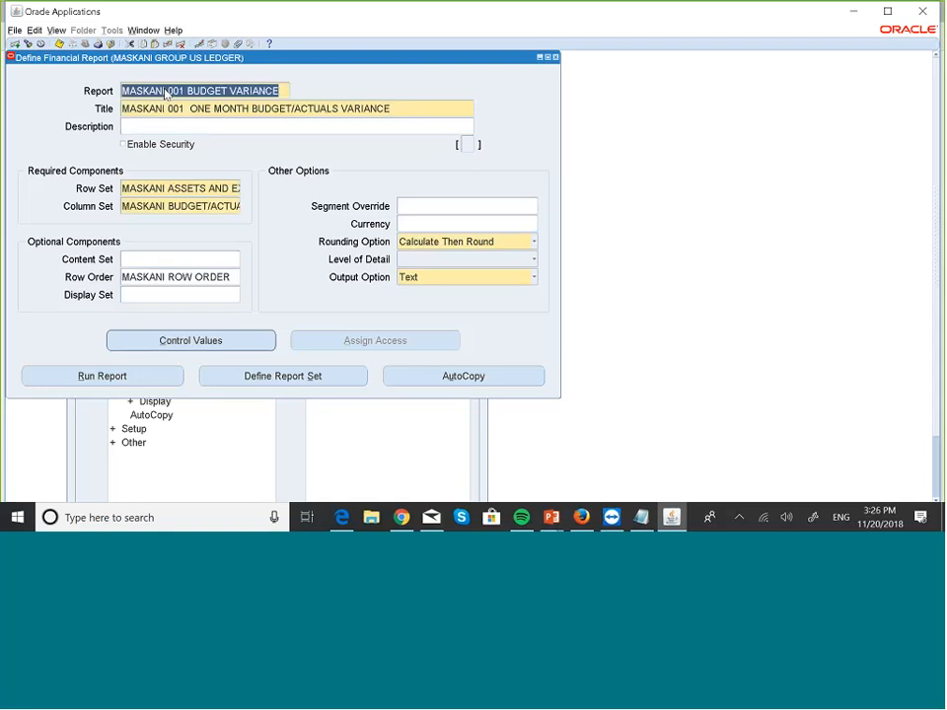
- Step through the queried MASKANI report definitions to examine their row sets, column sets and optional components, and close the form
key("Down")
key("Down")
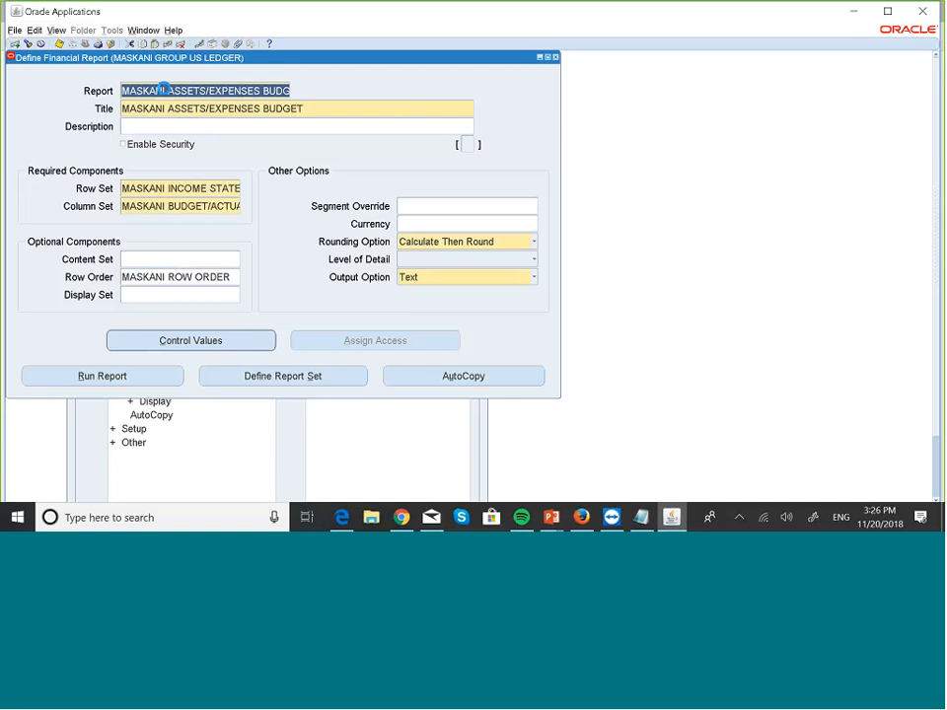
key("Down")
key("Down")
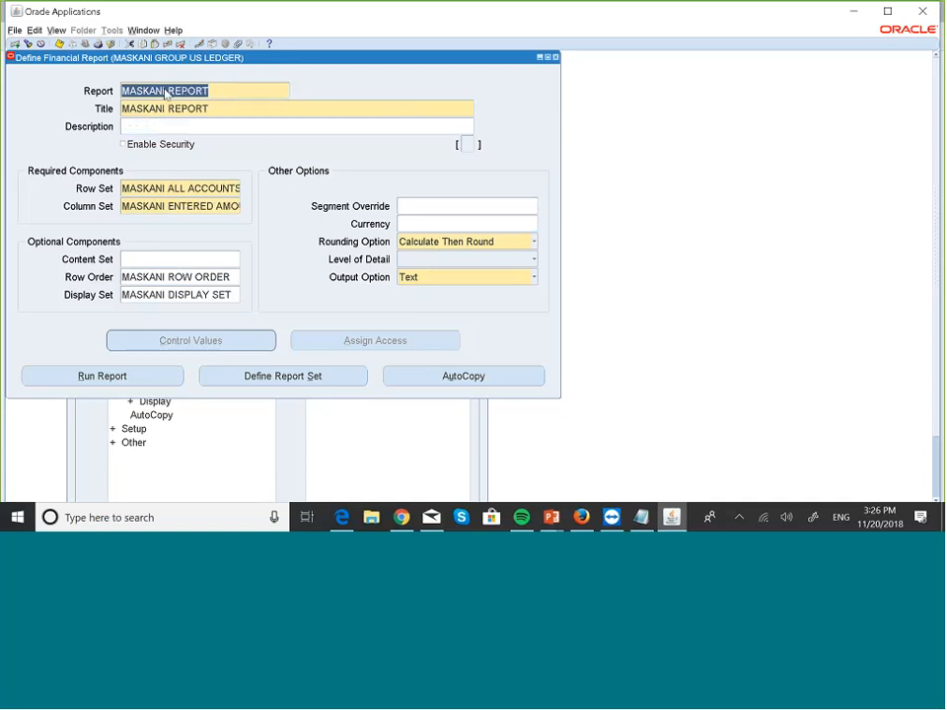
key("Down")
key("Down")
key("Down")
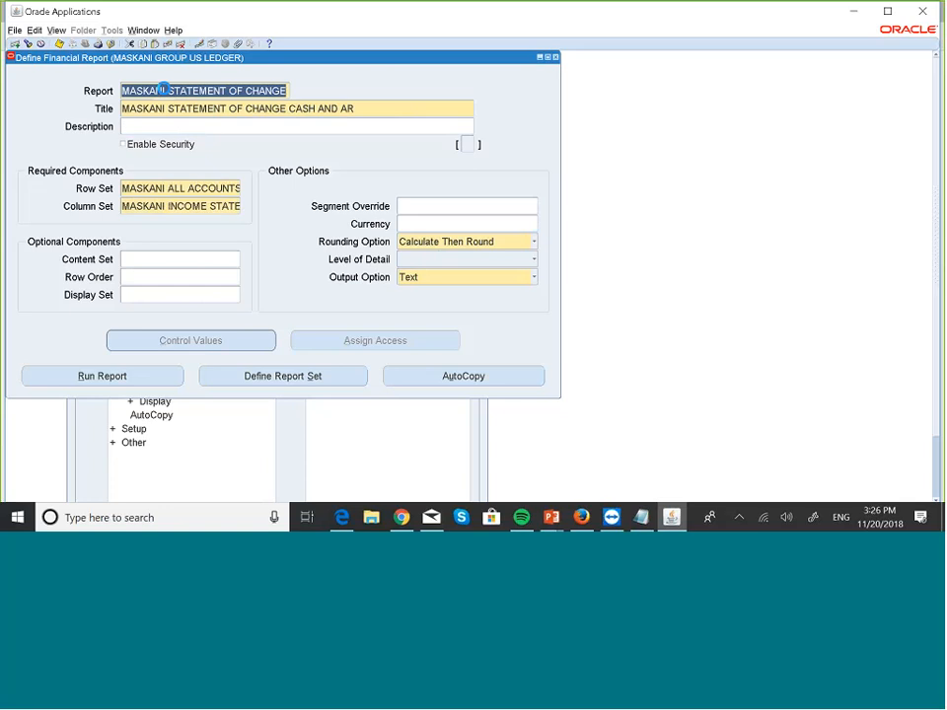
key("Down")
key("Down")
key("Down")
key("Down")
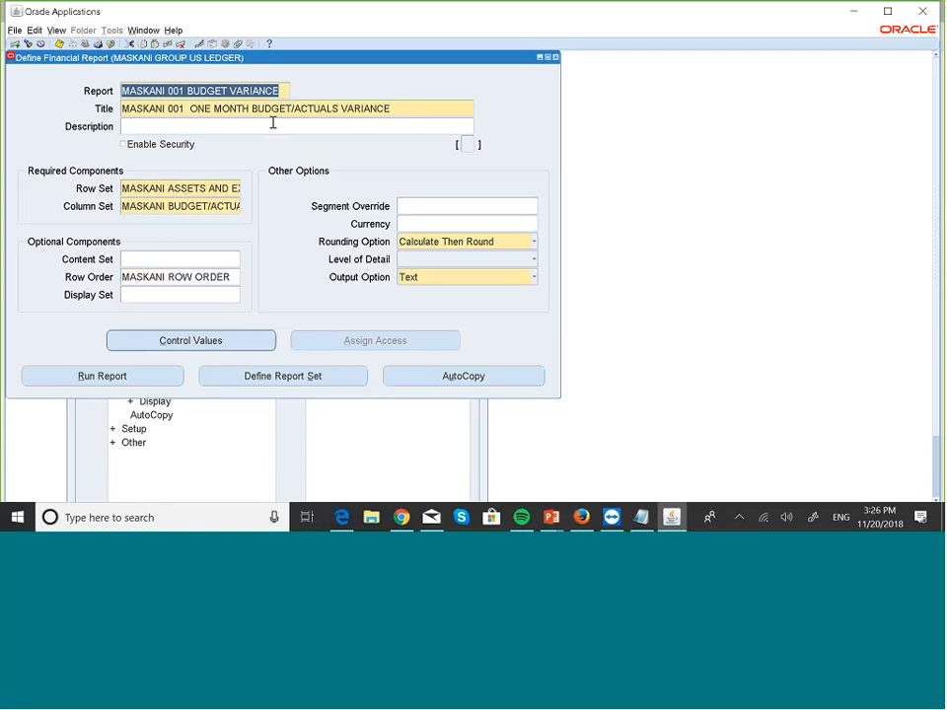
left_click(555, 57)
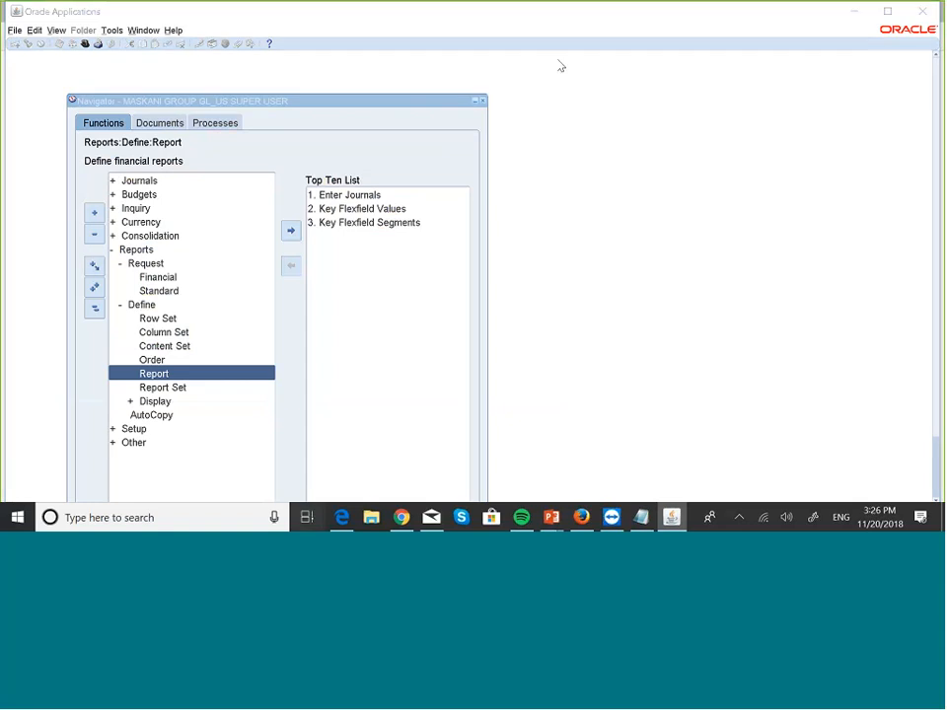
- Switch to the PowerPoint slide show on creating ad hoc FSG reports and advance to the following slide
key("super+Tab")
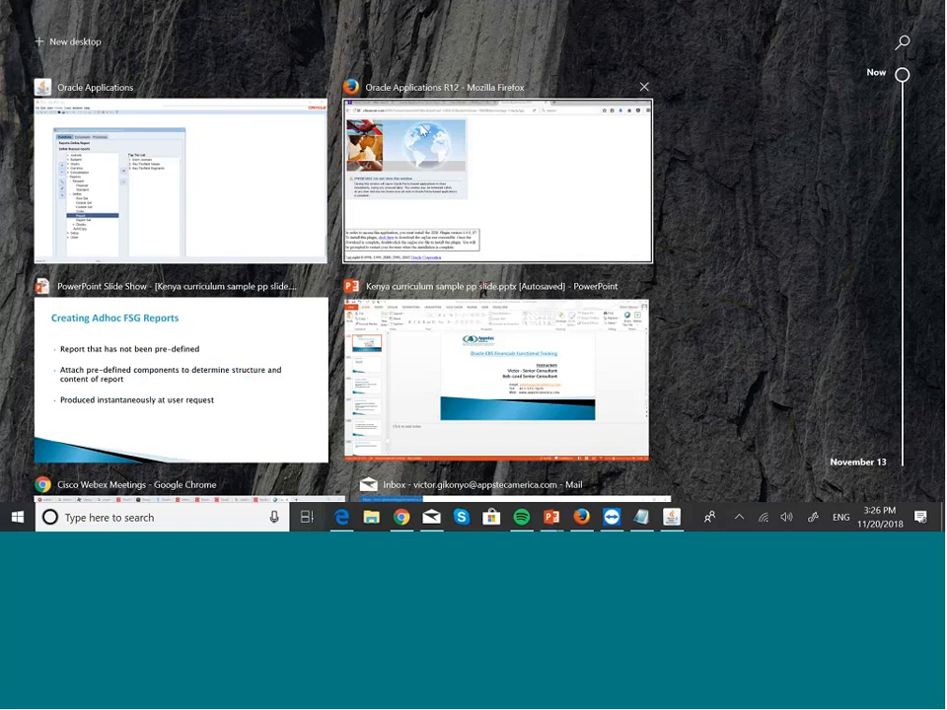
left_click(186, 366)
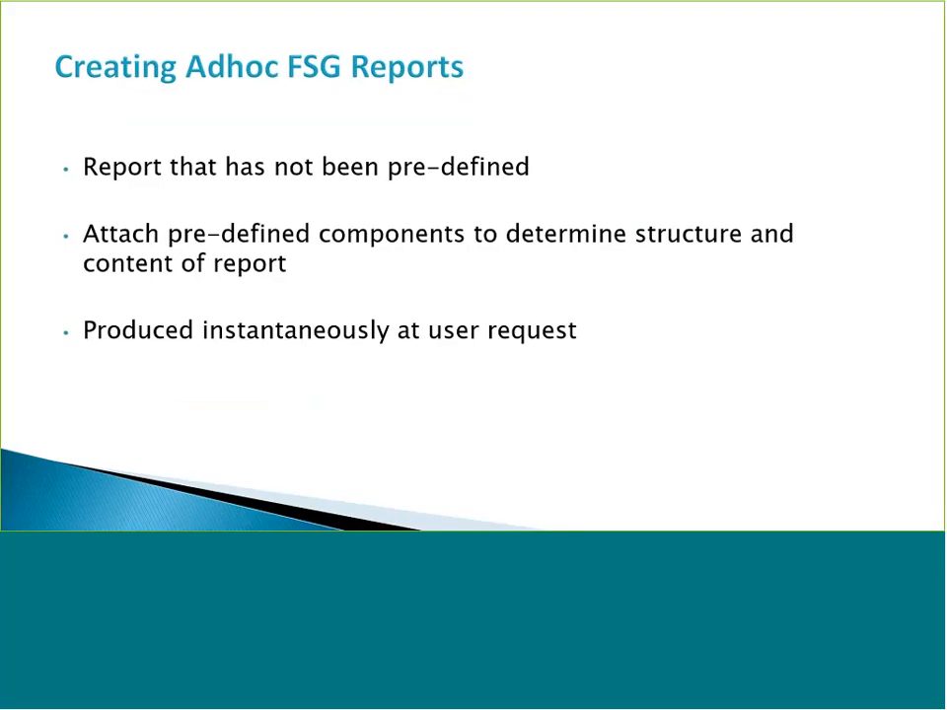
key("Right")
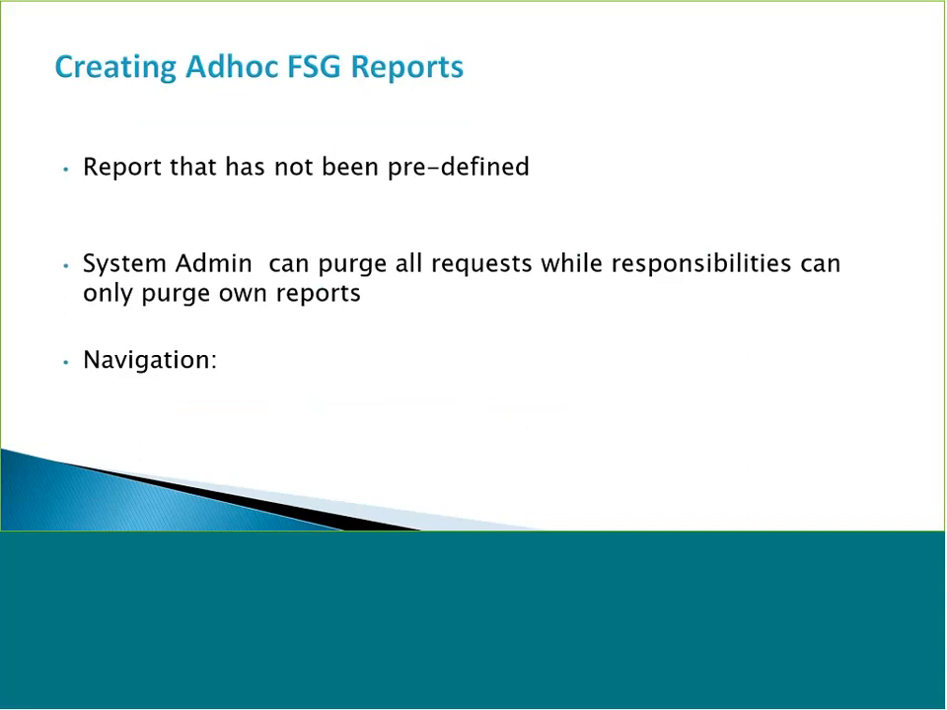
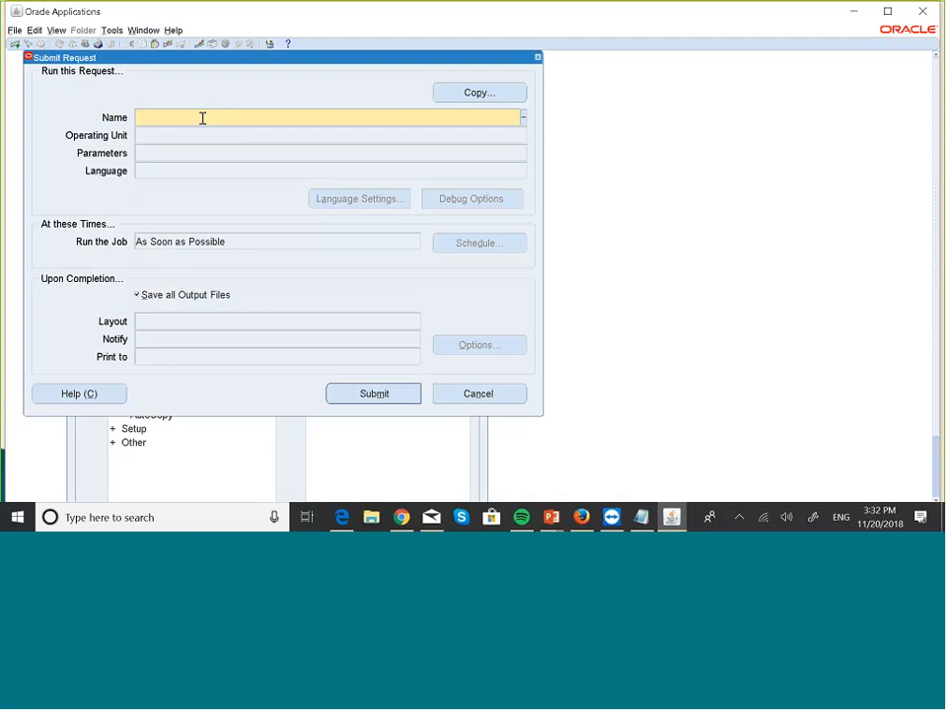
- Find the request programs matching %Financial% and choose Program - Run Financial Statement Generator for the new request
key("Caps_Lock")
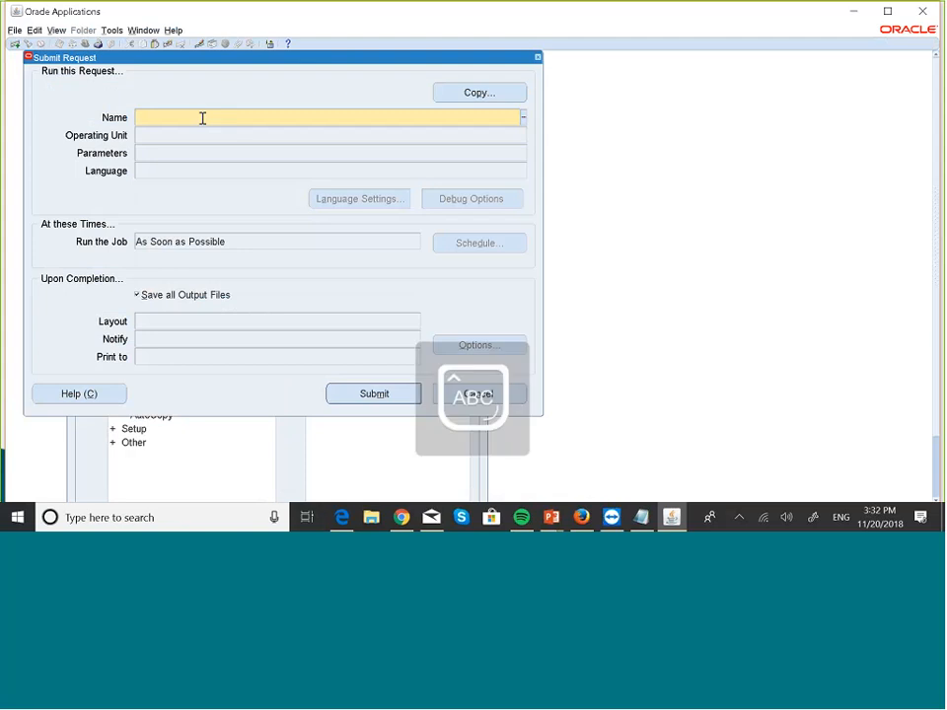
type("%F")
key("Caps_Lock")
type("ina")
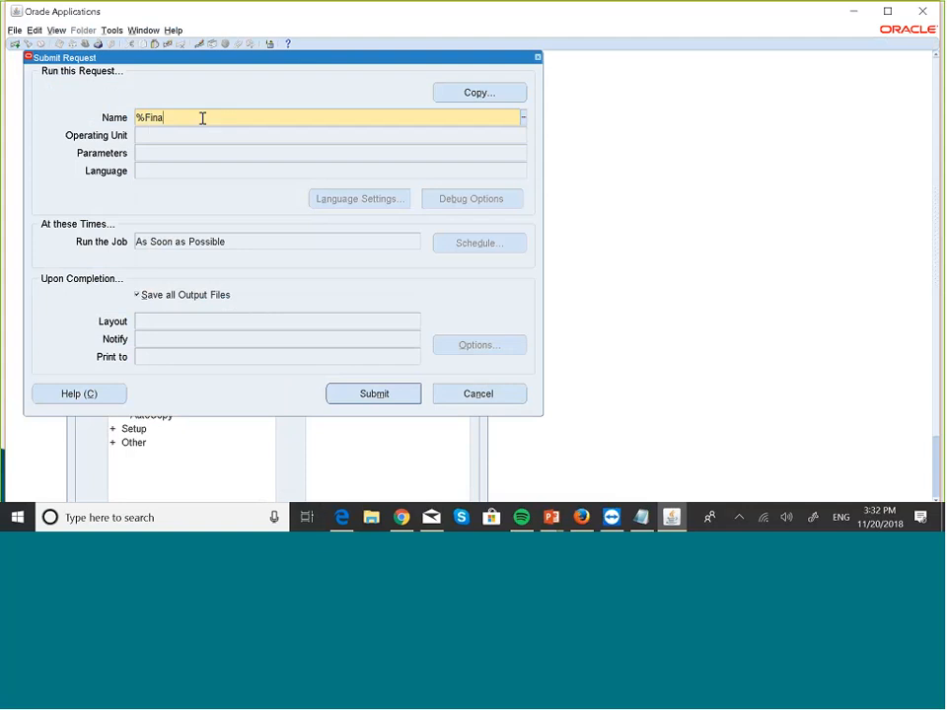
type("ncial%")
key("Tab")
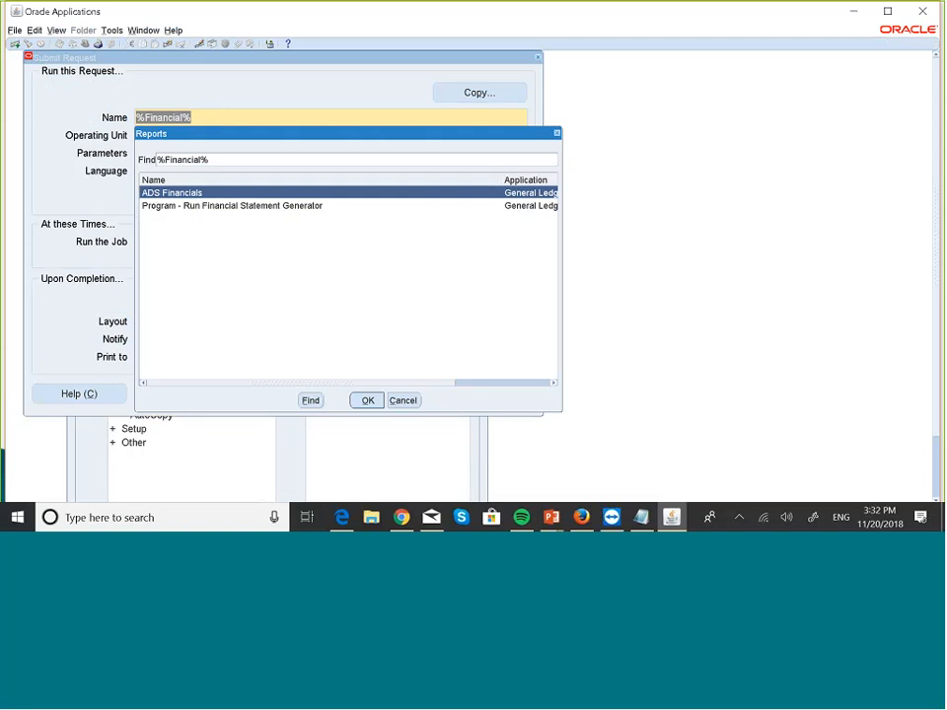
left_click(263, 207)
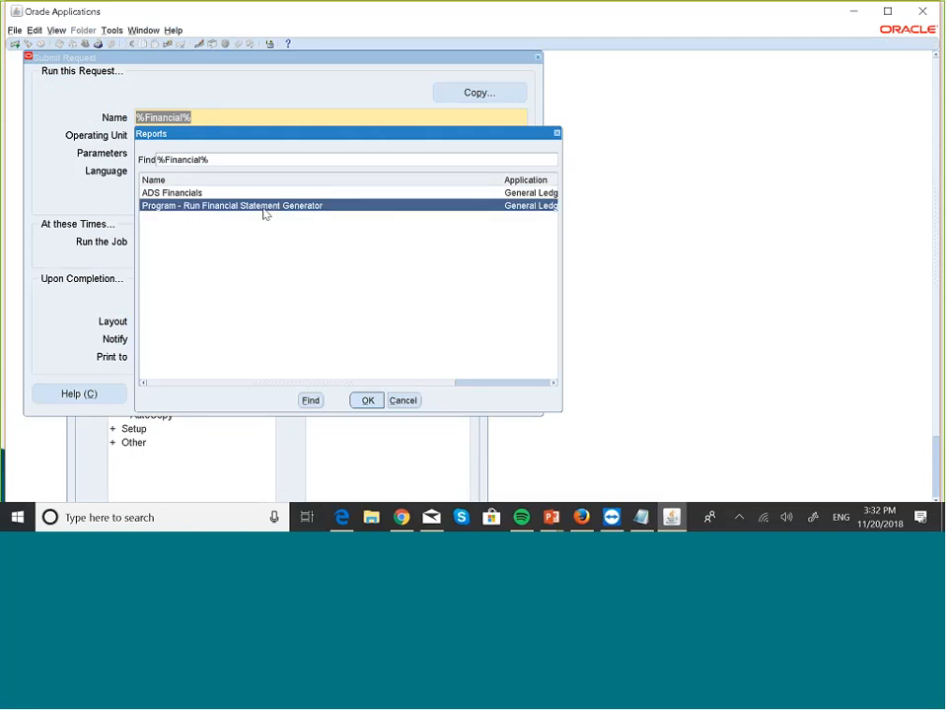
left_click(365, 398)
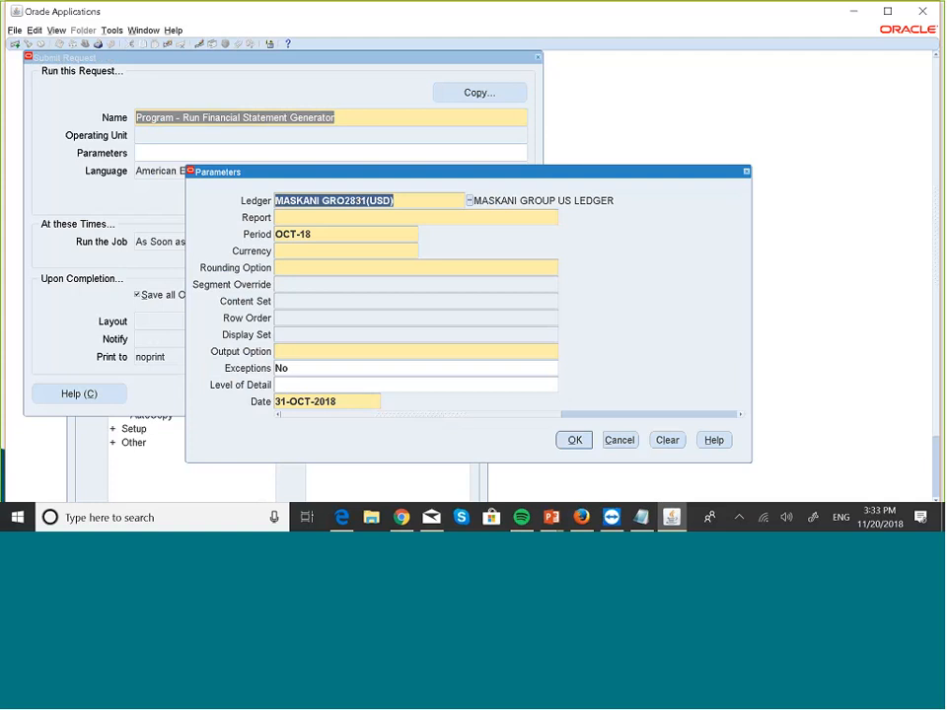
- Choose MASKANI INCOME STATEMENT as the report to run and accept the remaining request parameters
left_click(304, 217)
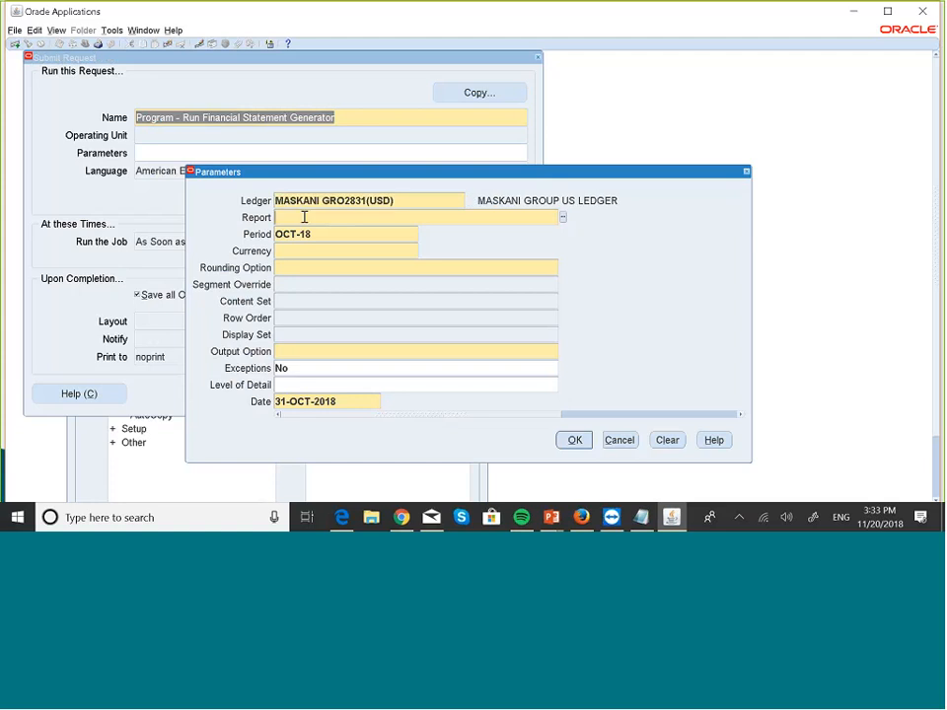
left_click(561, 216)
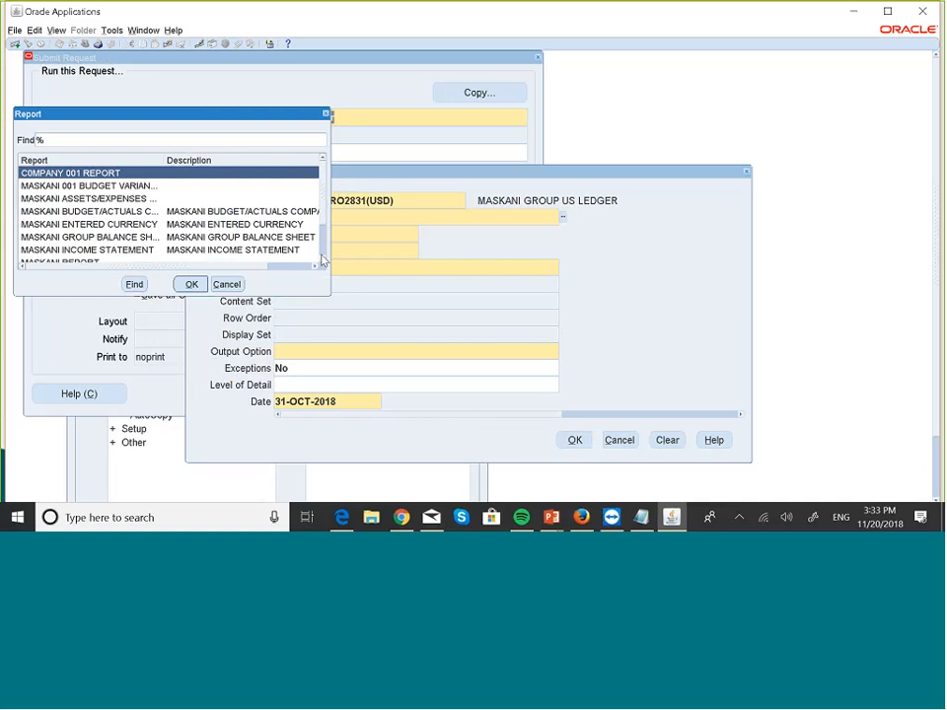
scroll(322, 260, "down", 1)
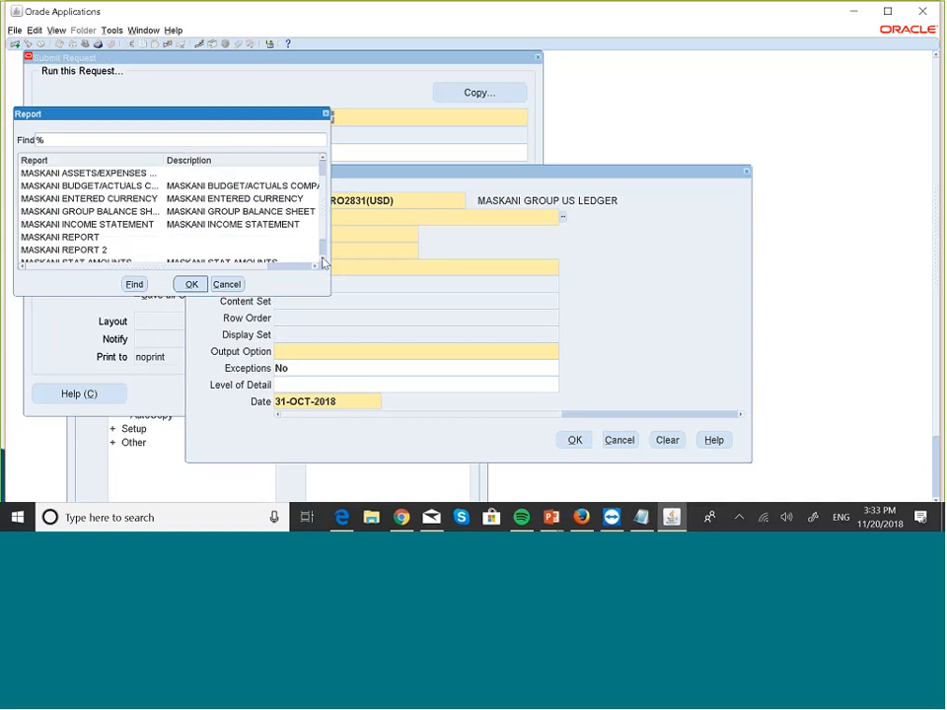
left_click(168, 251)
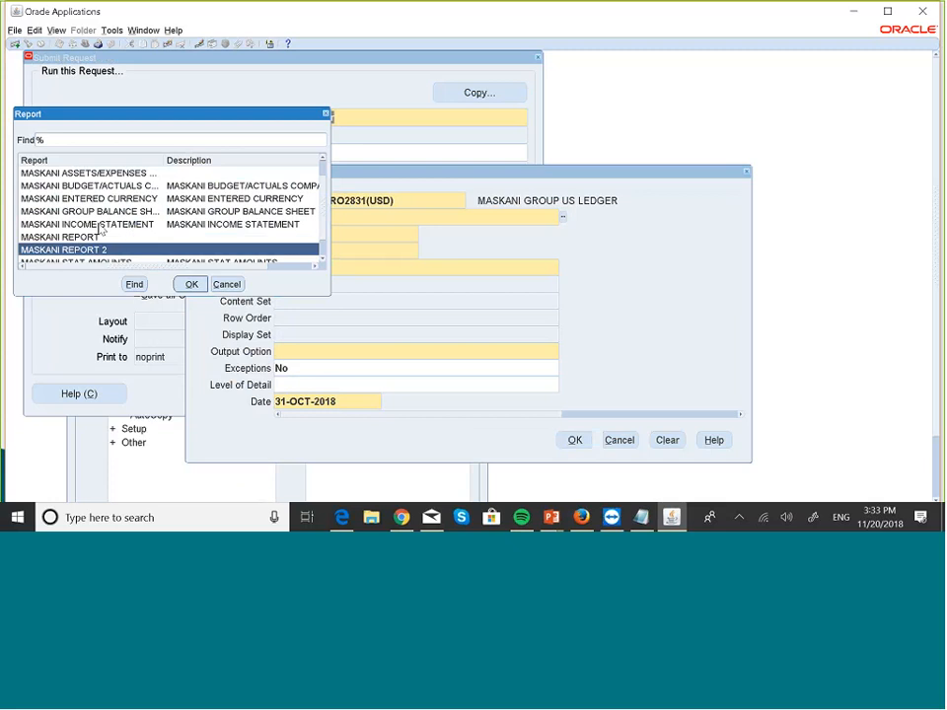
left_click(129, 226)
left_click(193, 286)
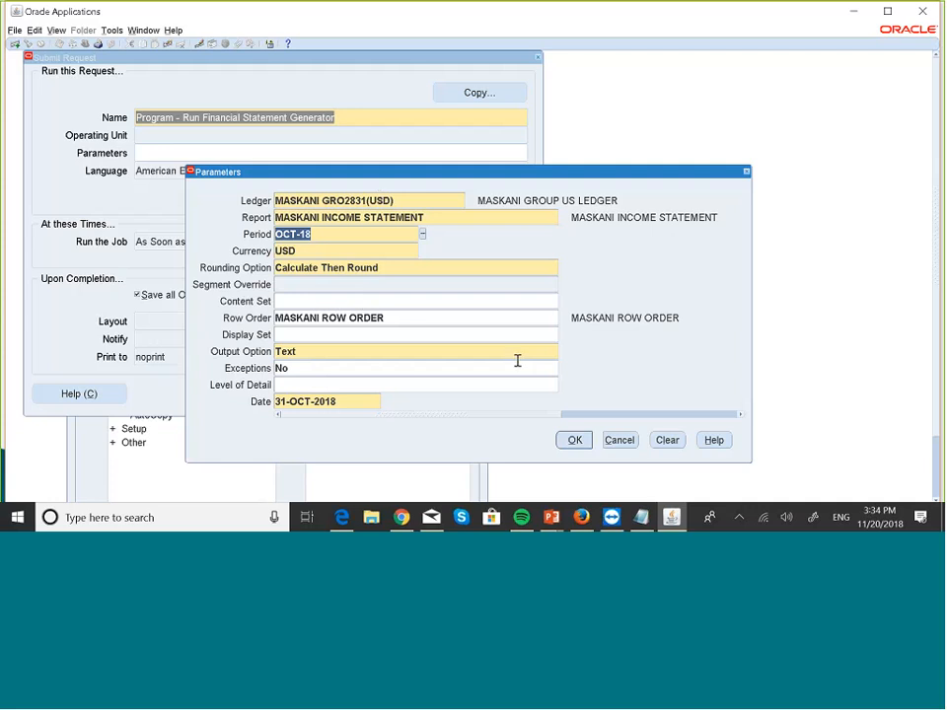
key("Return")
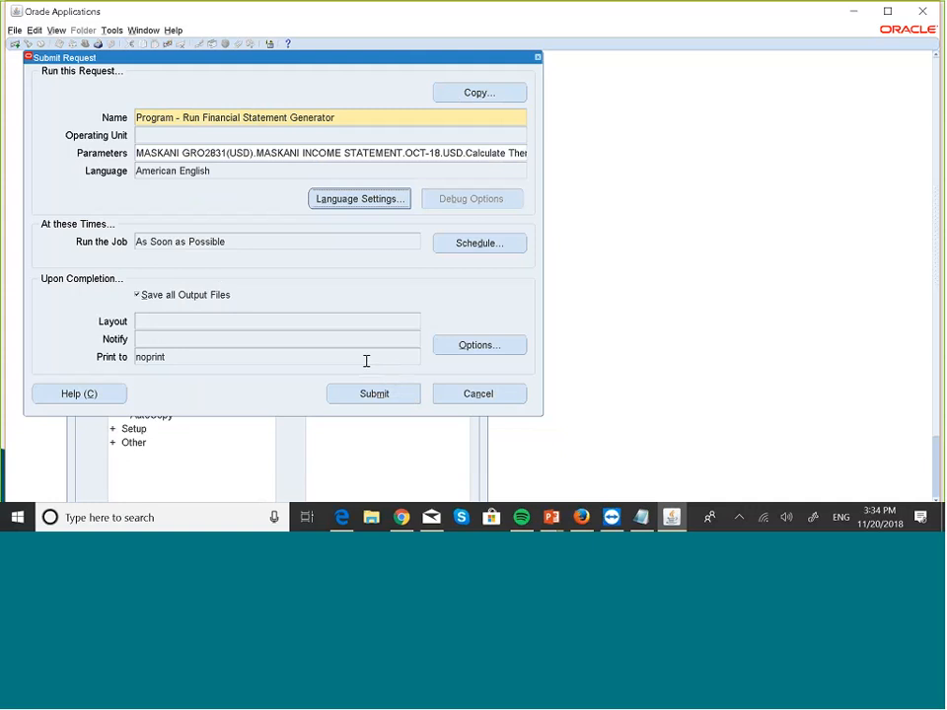
- Schedule the request to run periodically, with the start date set to 21-NOV-2018
left_click(494, 250)
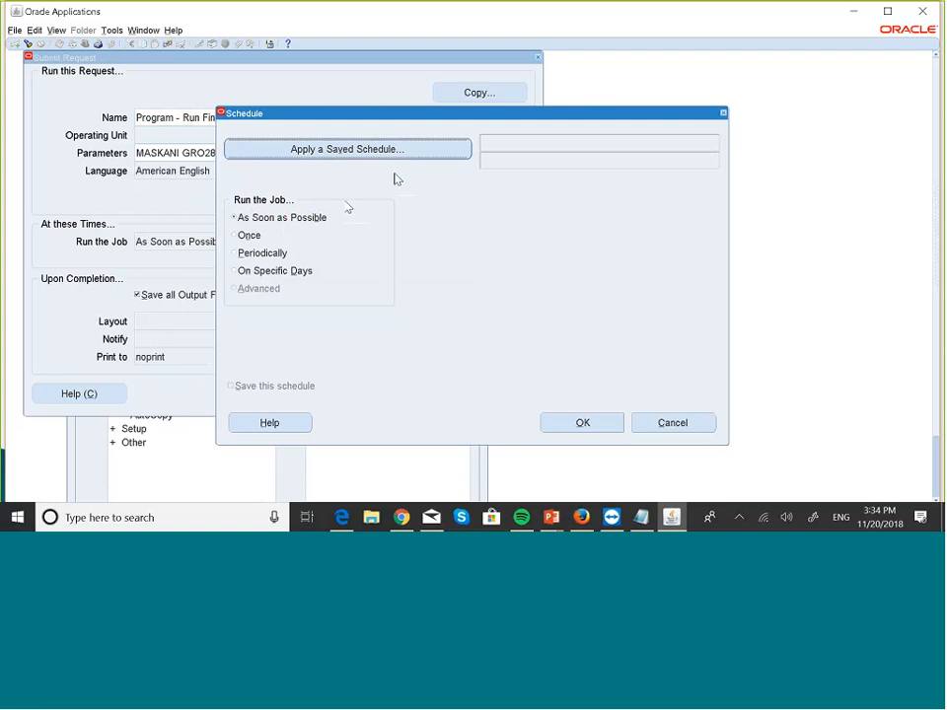
left_click(234, 254)
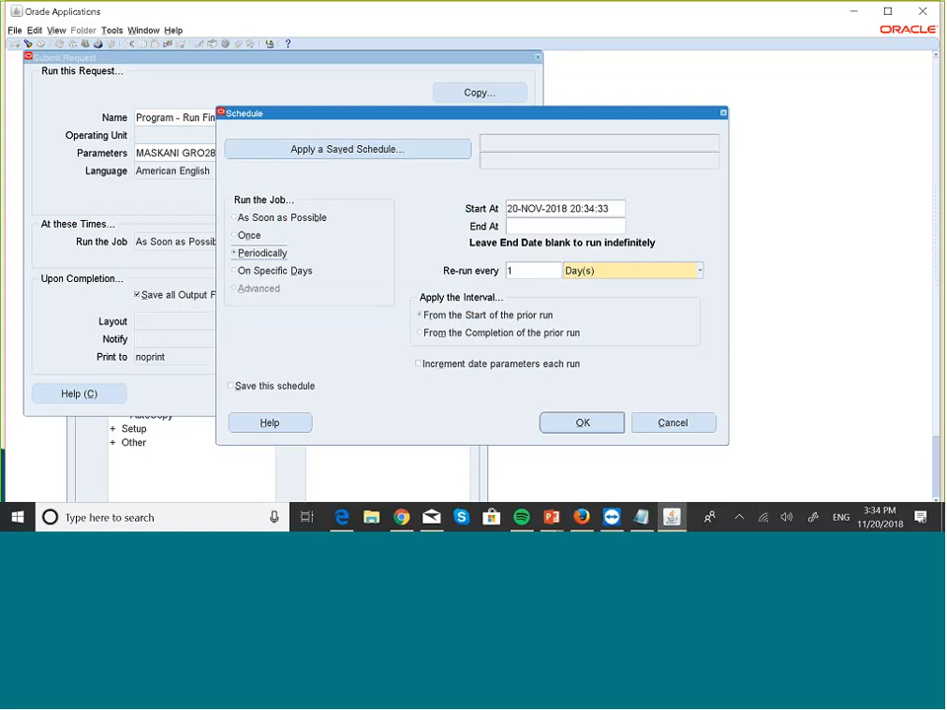
left_click(515, 208)
left_click(517, 209)
key("BackSpace")
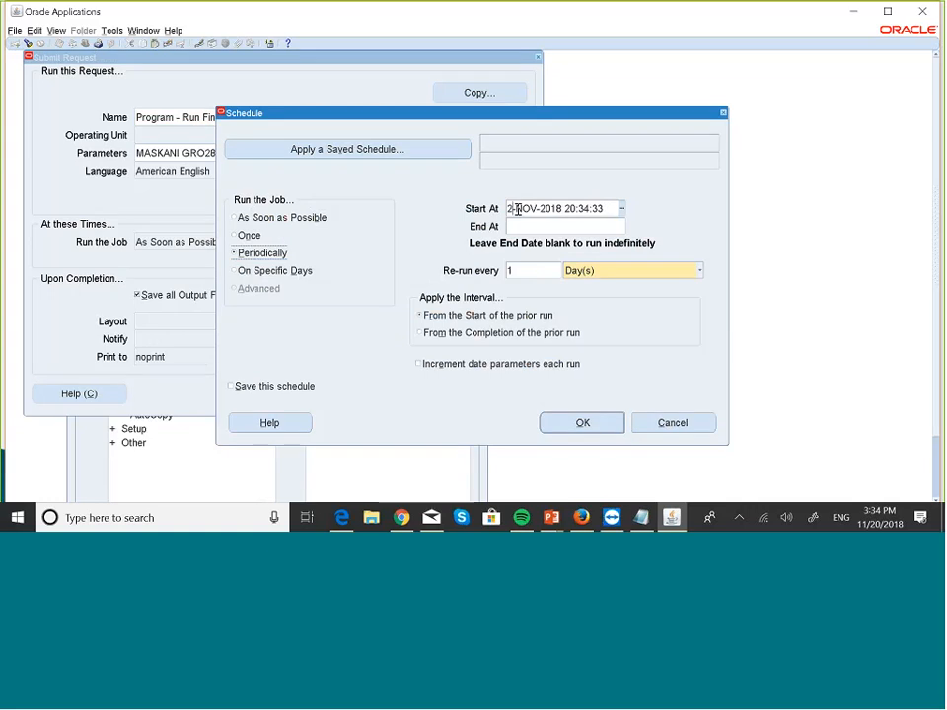
type("1")
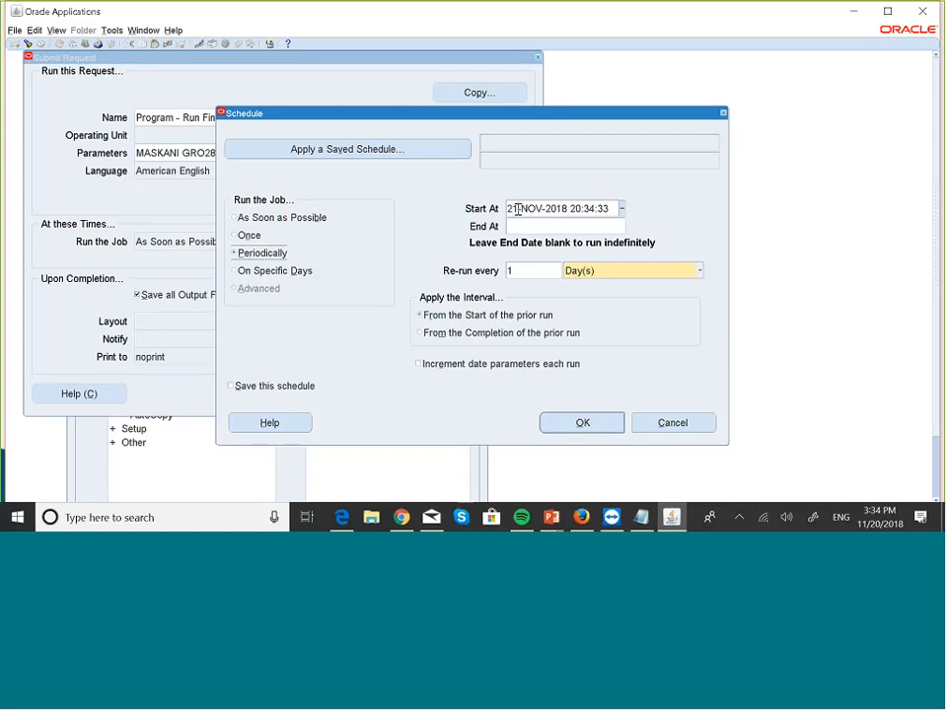
- Set the periodic schedule's start time to 06:00:00
left_click(581, 209)
key("BackSpace")
key("BackSpace")
type("06")
left_click(595, 209)
key("BackSpace")
key("BackSpace")
type("00")
key("BackSpace")
key("BackSpace")
type("00")
- Set the schedule to re-run every 30 days and accept it without an end date
left_click(522, 268)
key("BackSpace")
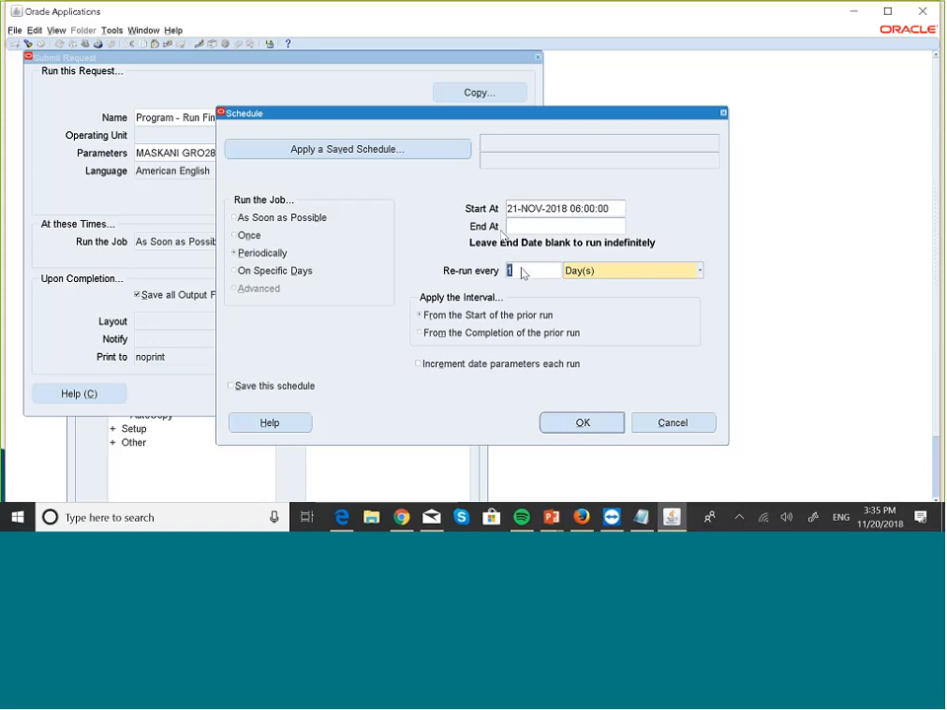
type("30")
left_click(594, 423)
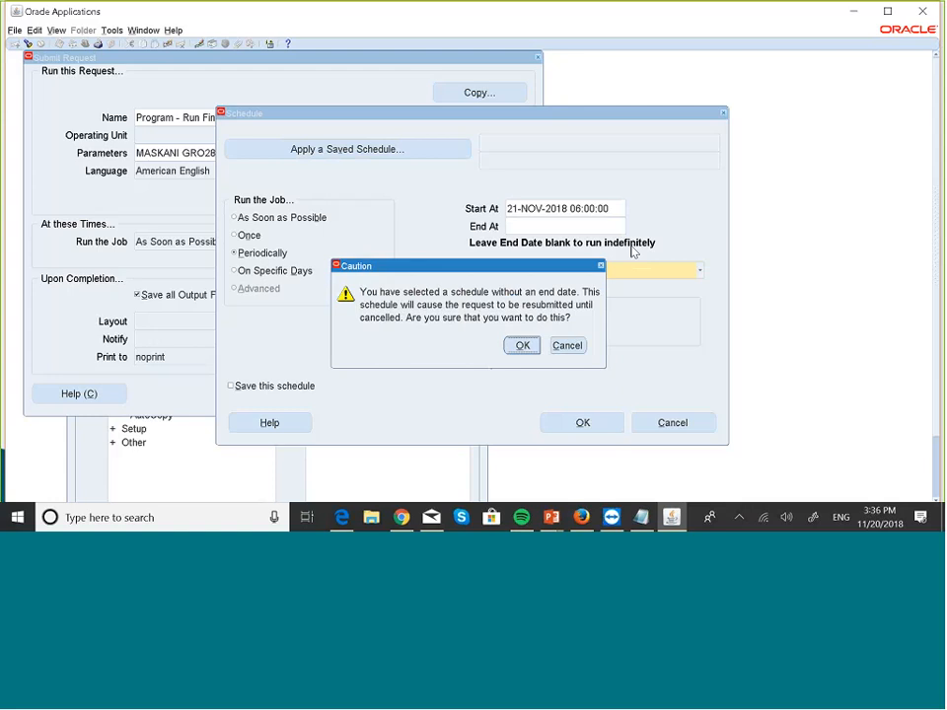
left_click(531, 343)
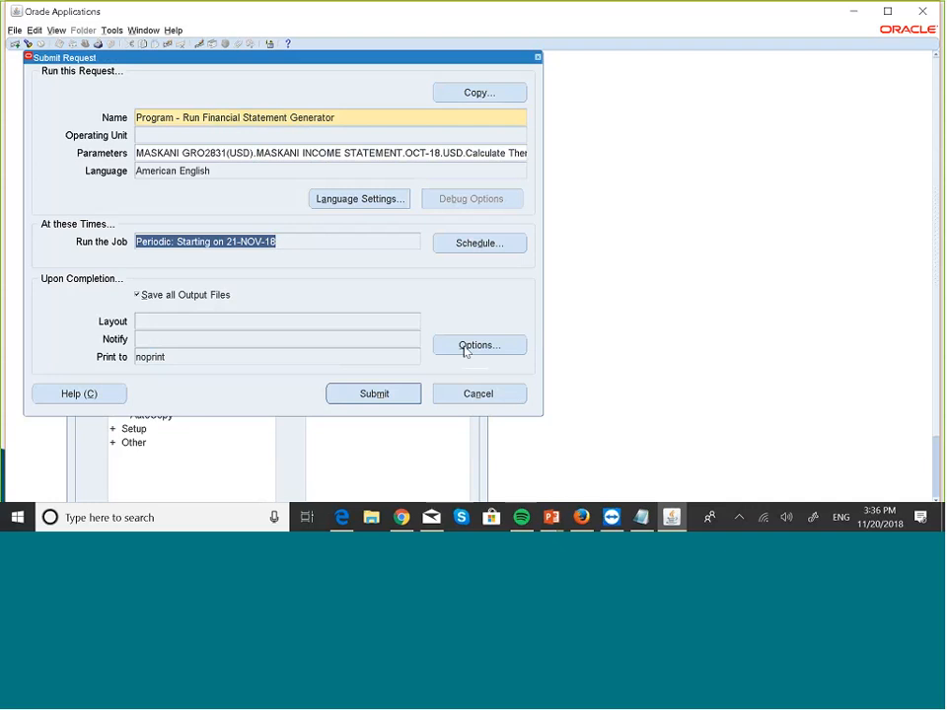
- Submit the scheduled request, decline submitting another one, and list all of your own requests
left_click(394, 399)
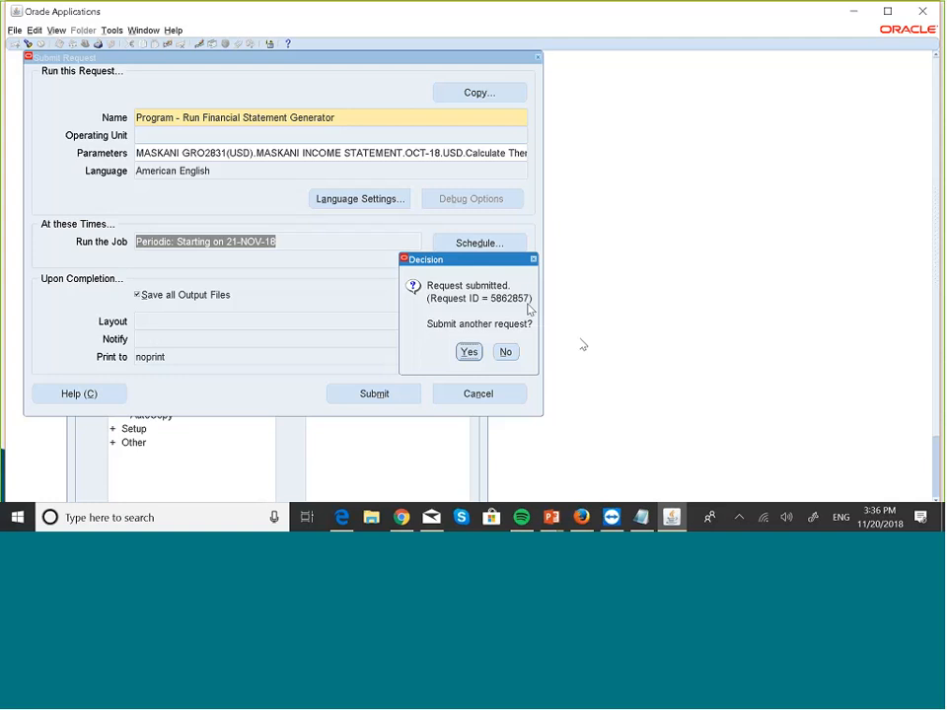
left_click(509, 353)
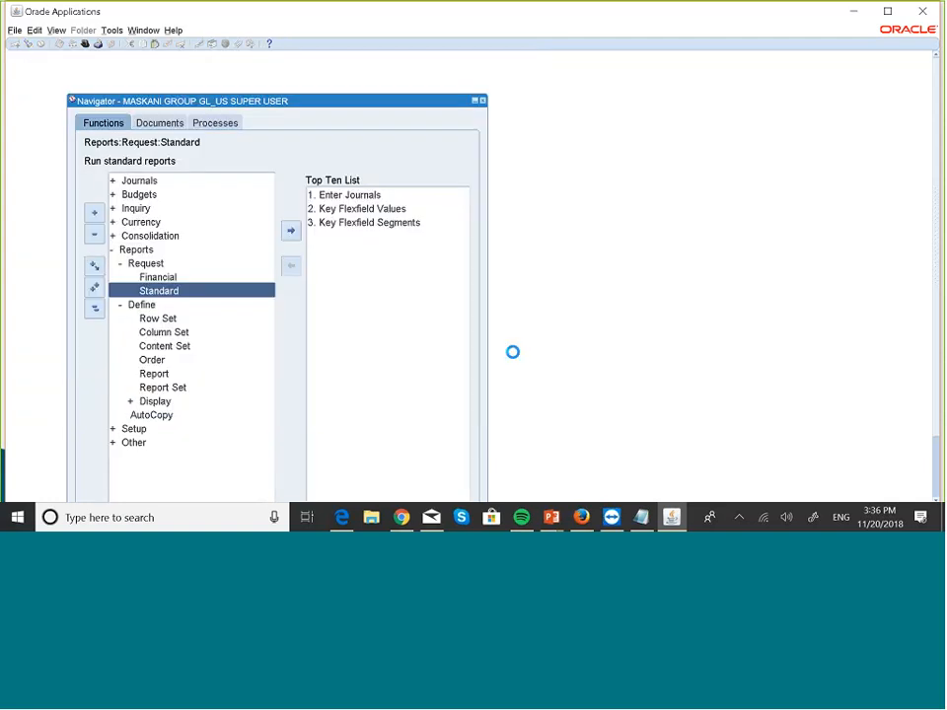
key("alt+v")
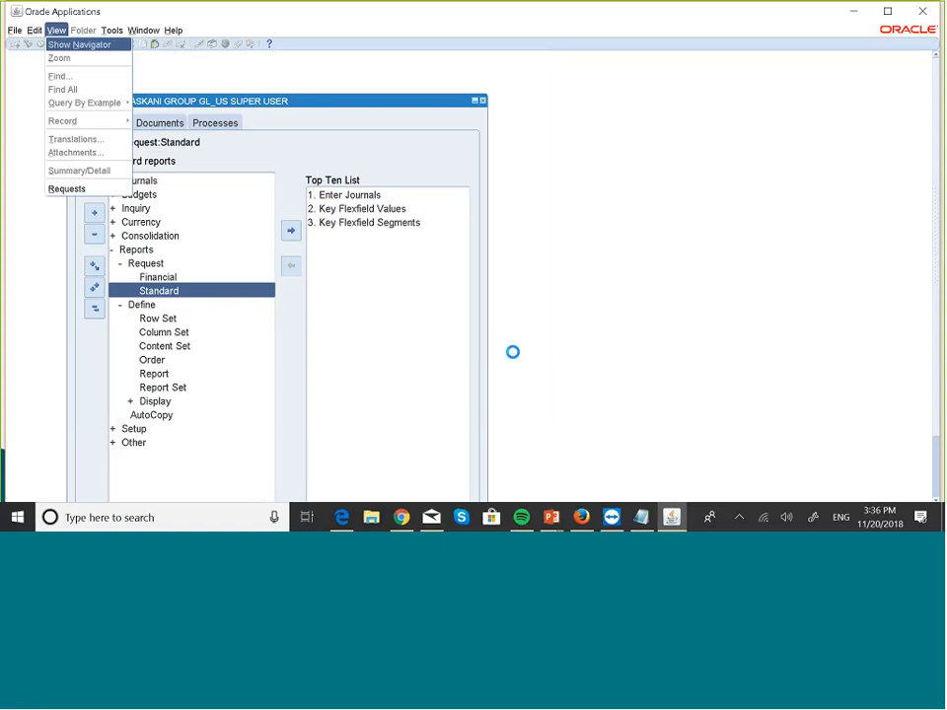
key("q")
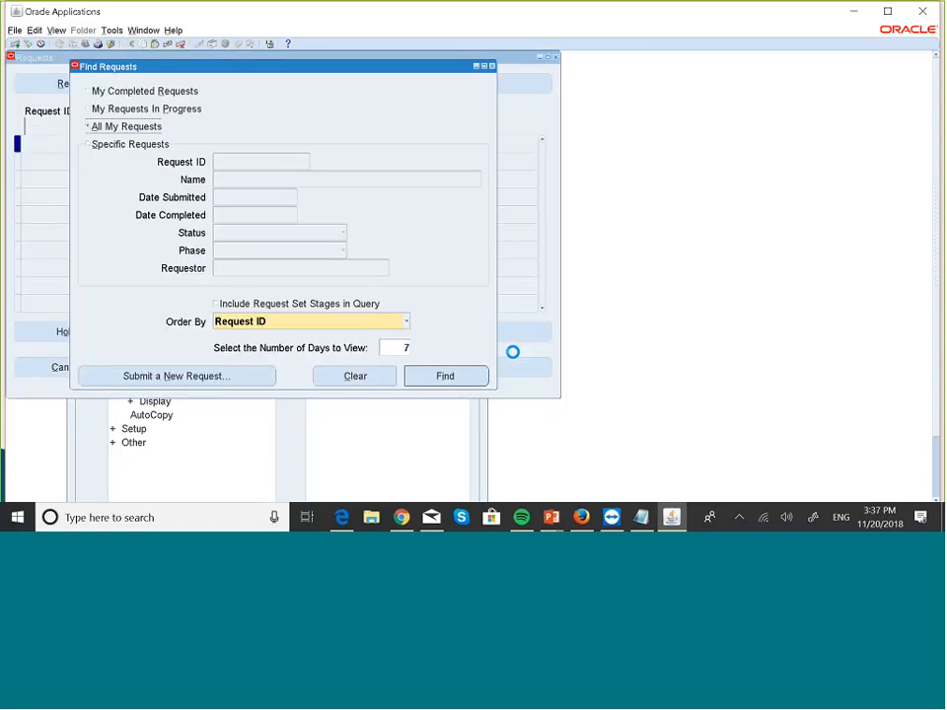
left_click(445, 376)
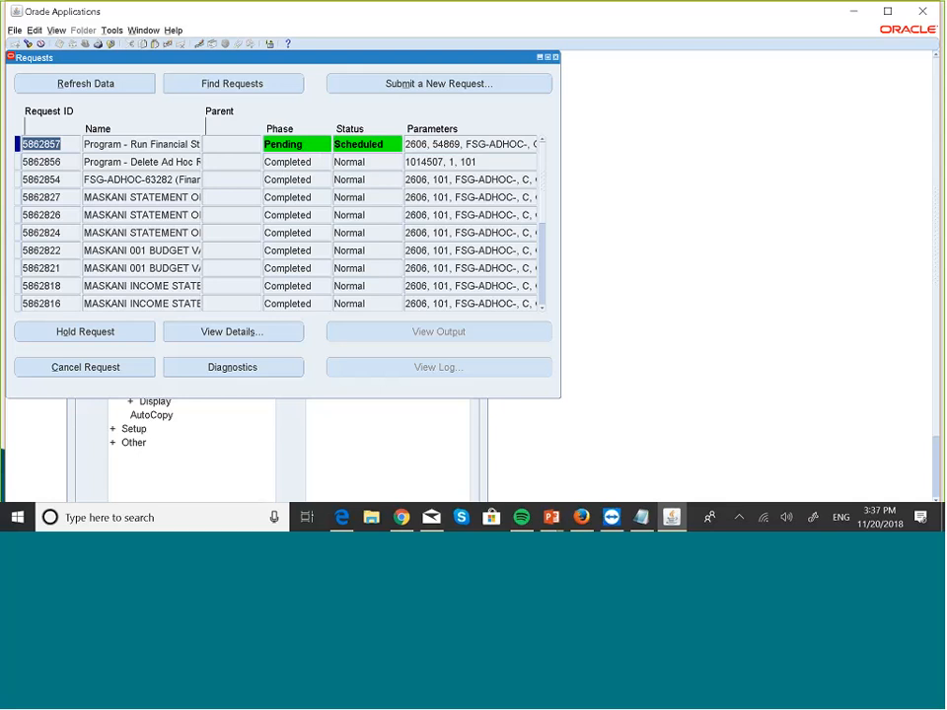
- Cancel the scheduled Run Financial Statement Generator request and close the requests list
left_click(128, 373)
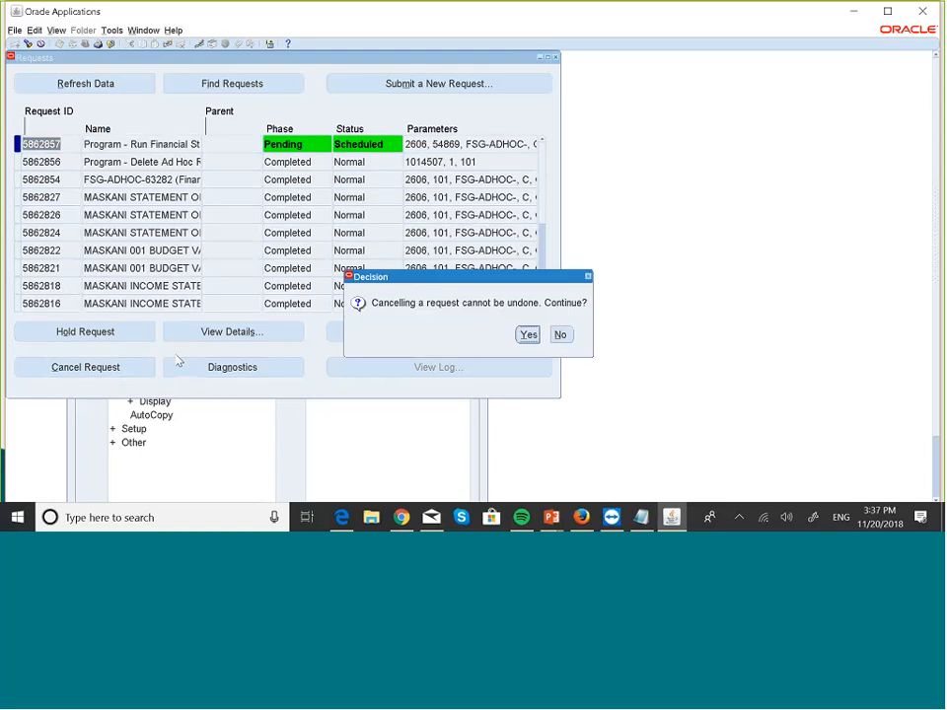
left_click(528, 335)
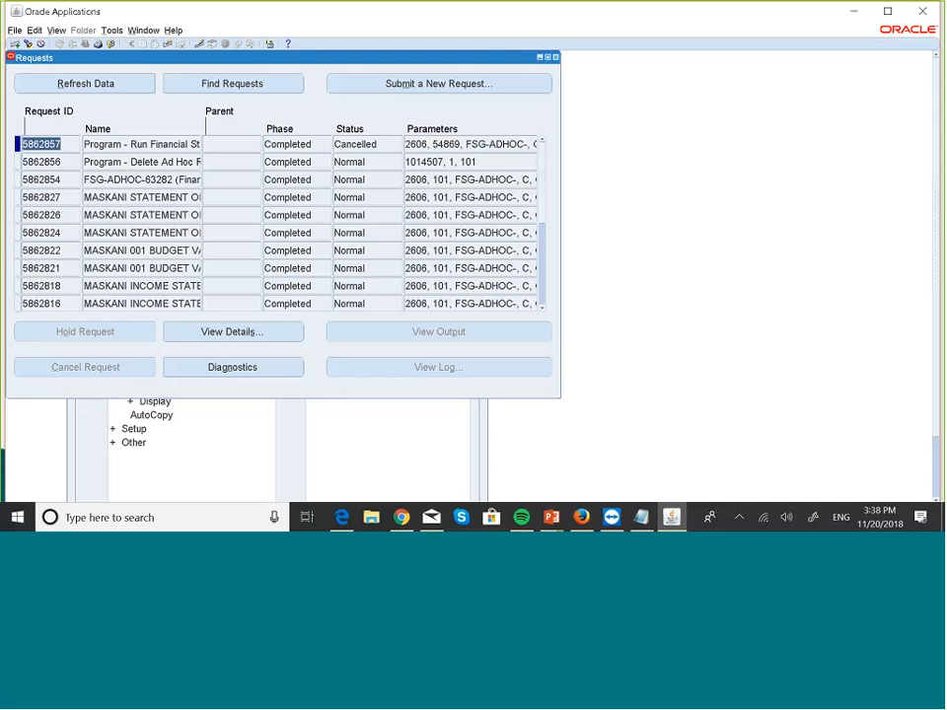
left_click(555, 57)
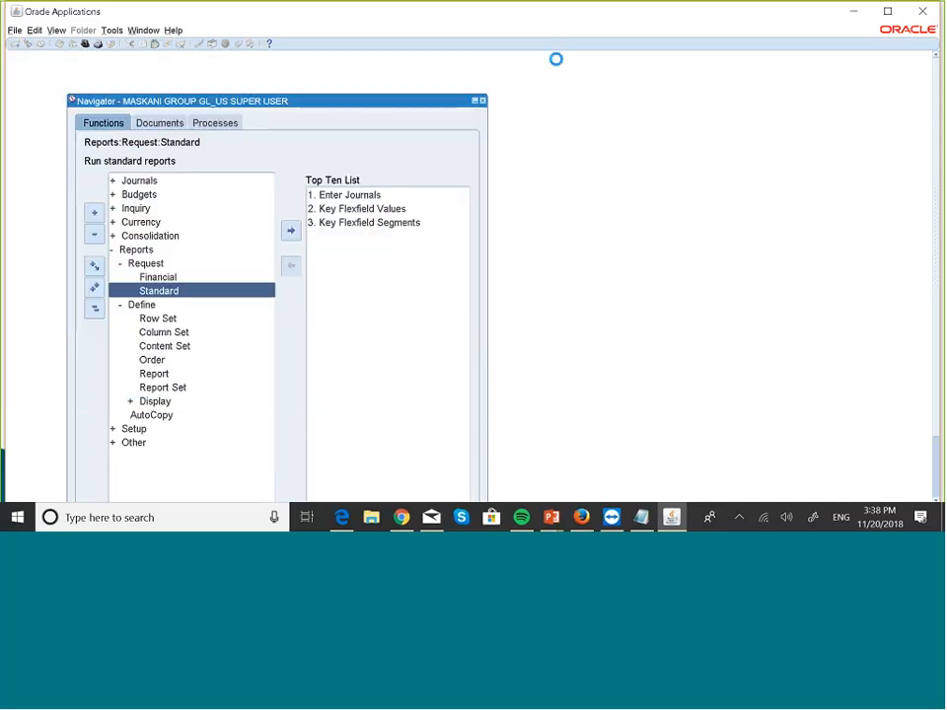
- Open the Run Individual Reports form to review its report and ad hoc definition options, and close it
left_click(150, 278)
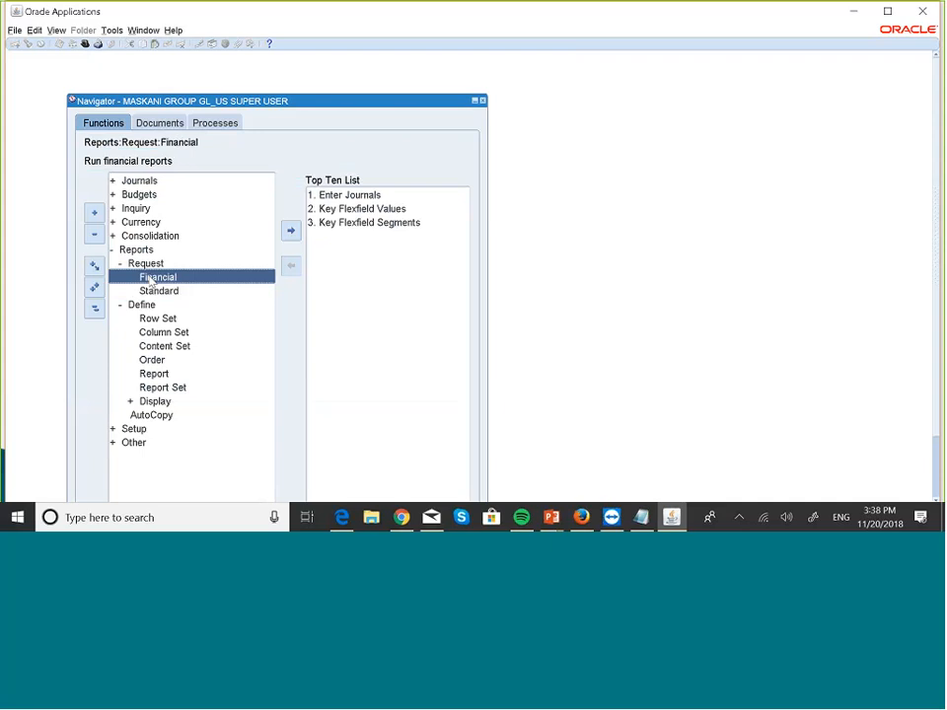
double_click(150, 279)
left_click(157, 216)
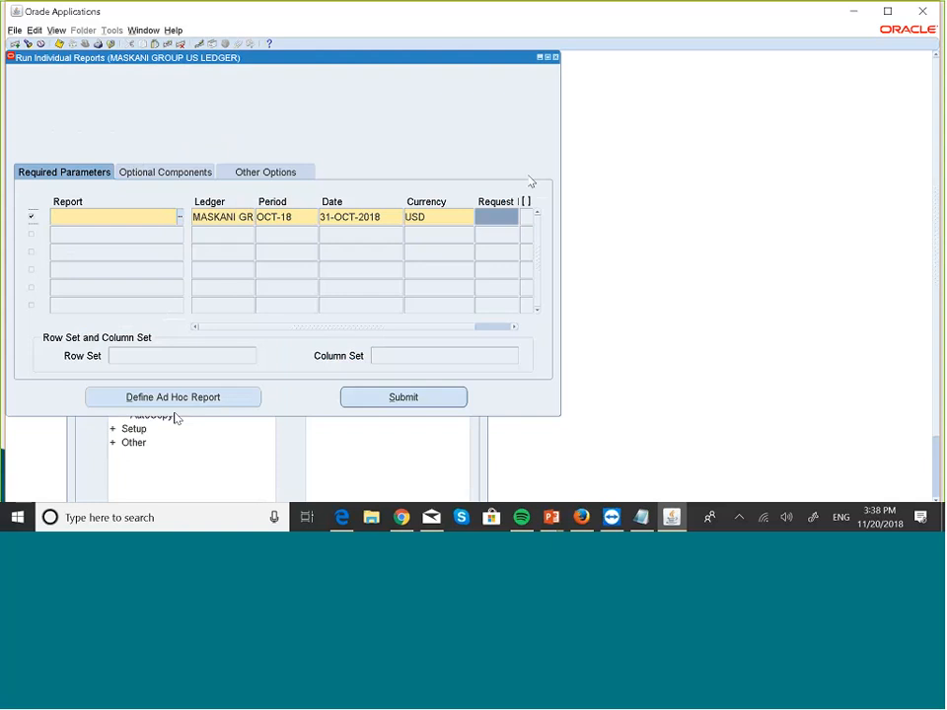
left_click(556, 57)
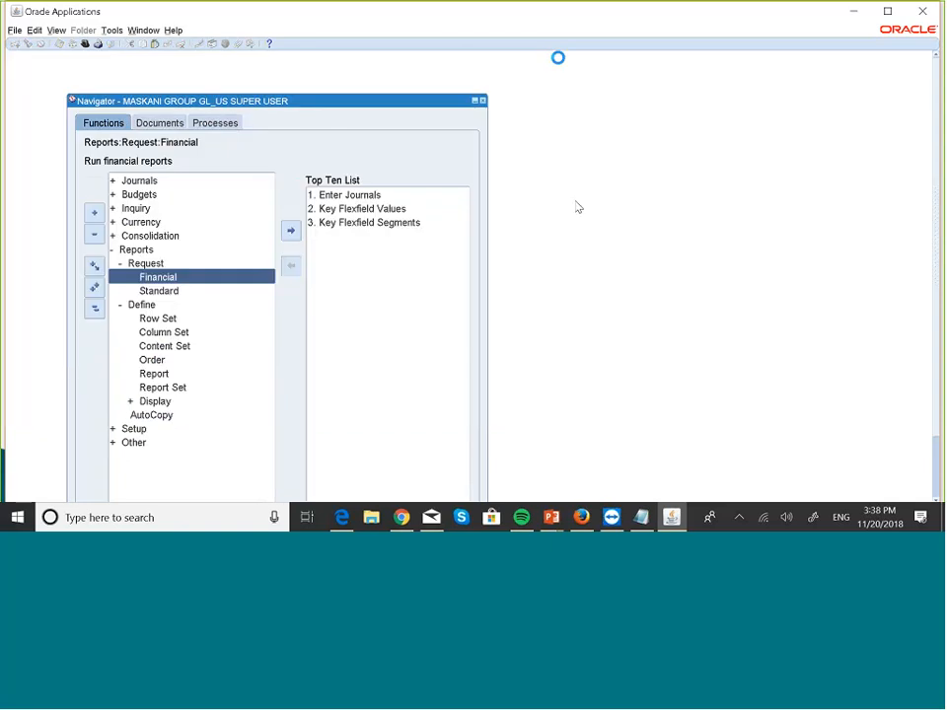